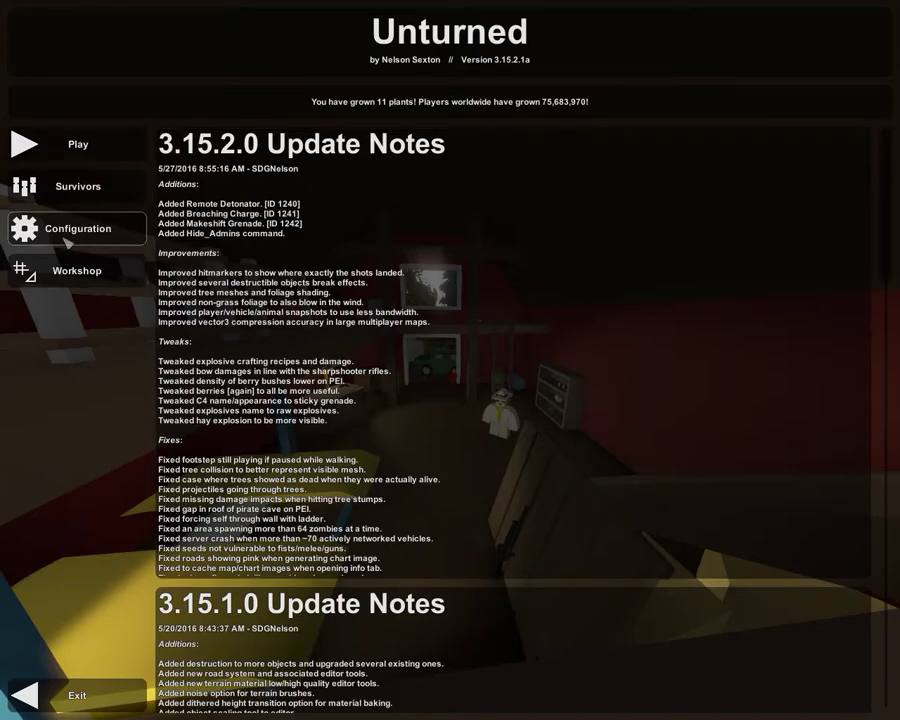
Open the map editor's map list from Workshop > Editor after backing out once.
left_click(70, 280)
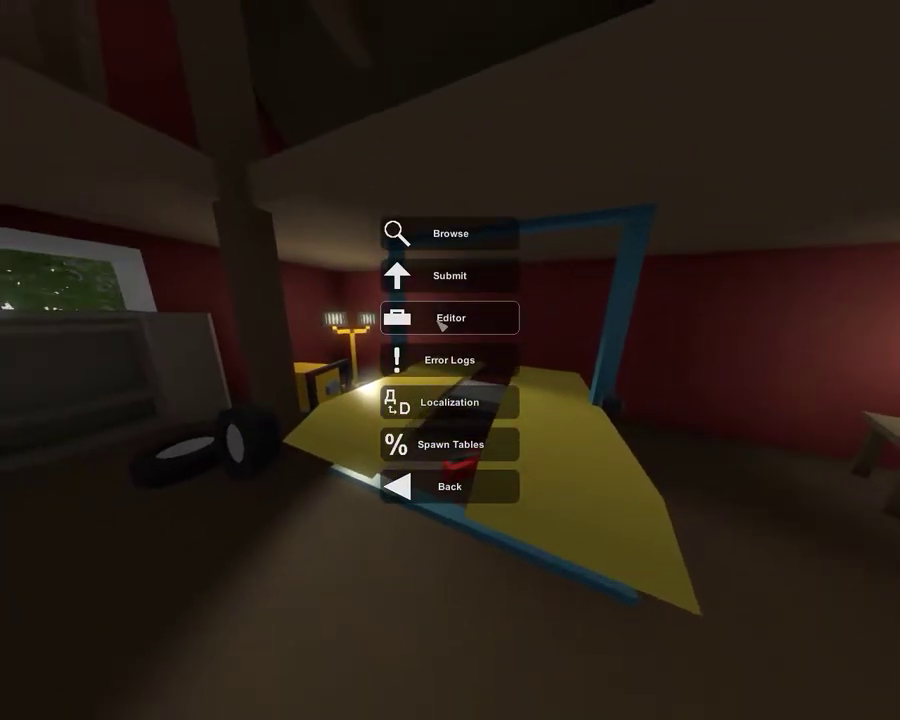
key("Escape")
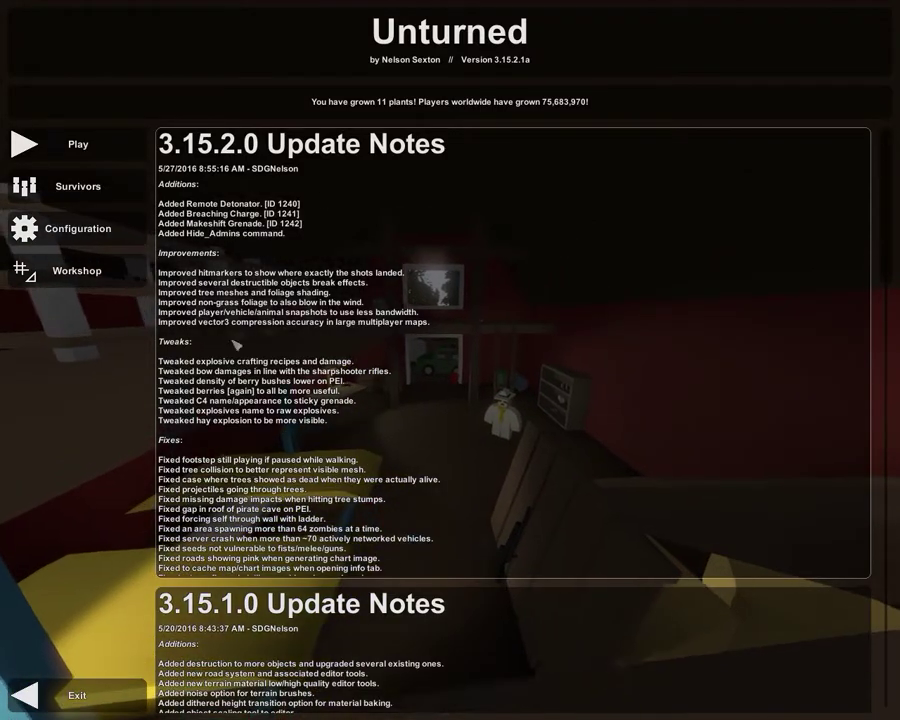
left_click(90, 270)
left_click(446, 336)
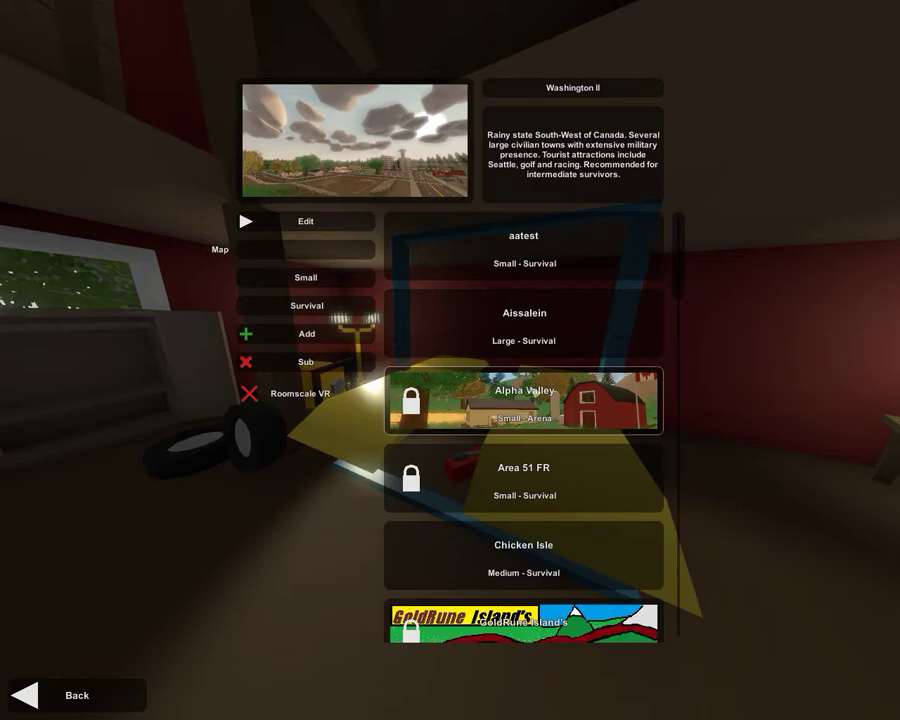
Scroll the map list, return to the main menu, and bring up the exit menu.
scroll(455, 405, "down", 2)
scroll(455, 410, "down", 2)
scroll(457, 450, "down", 1)
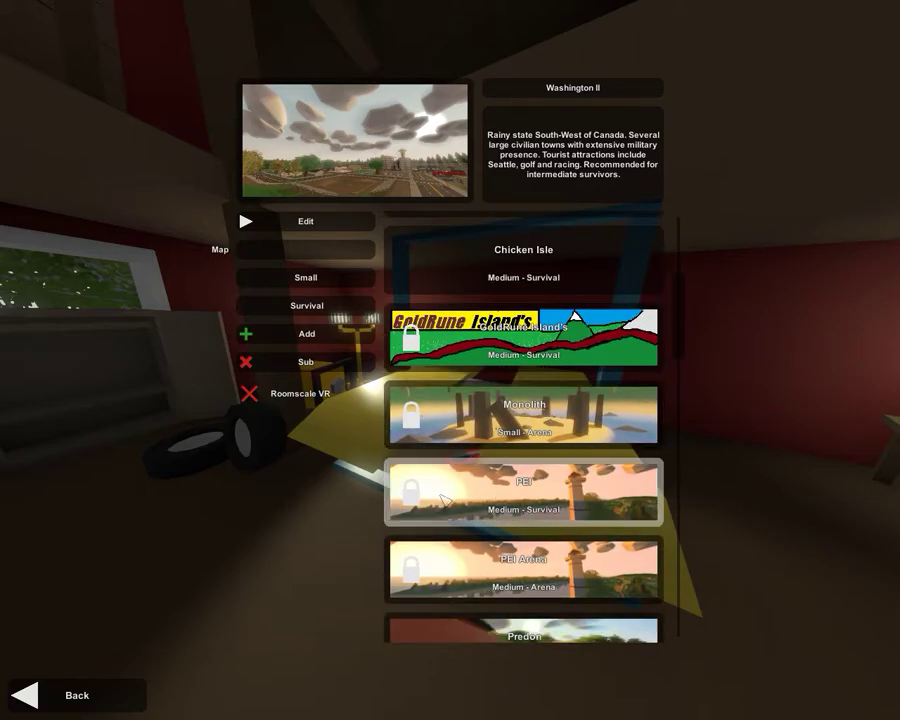
left_click(85, 707)
left_click(488, 494)
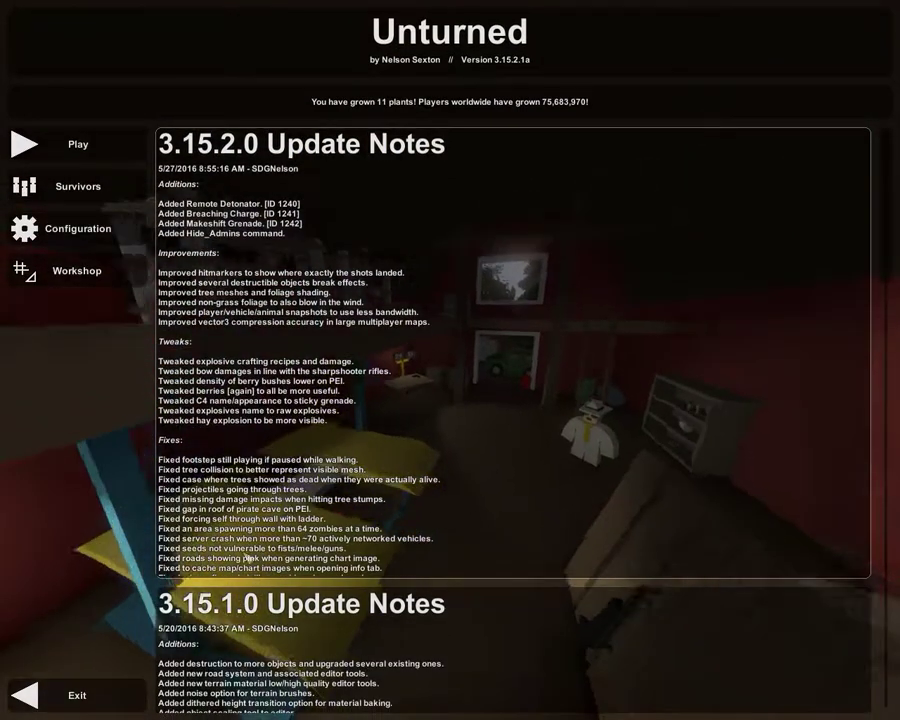
key("Escape")
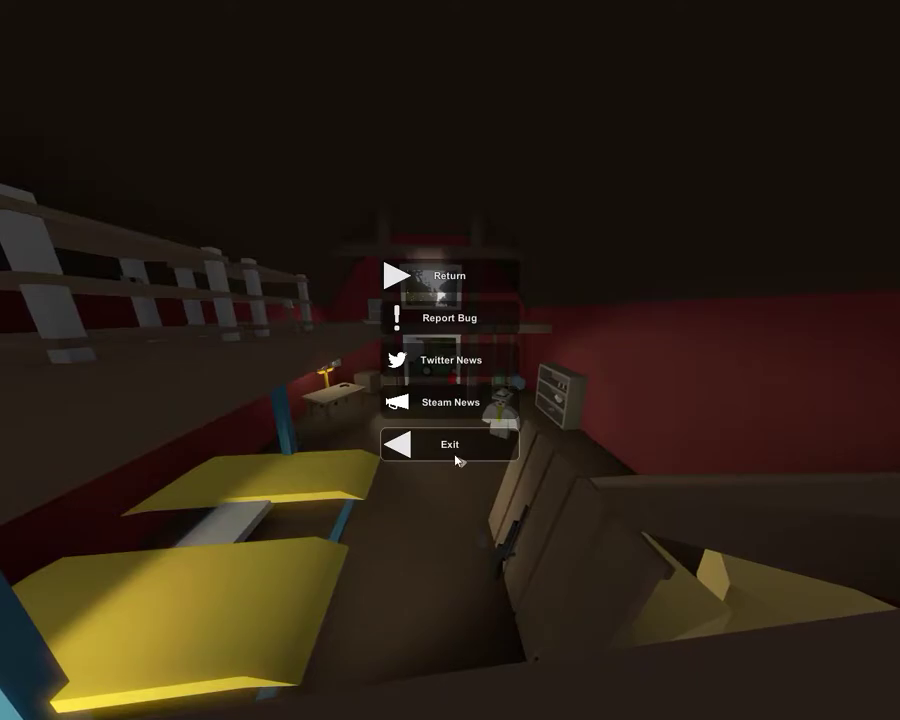
Quit Unturned and browse from its folder to Program Files (x86) on Local Disk (C:).
left_click(457, 460)
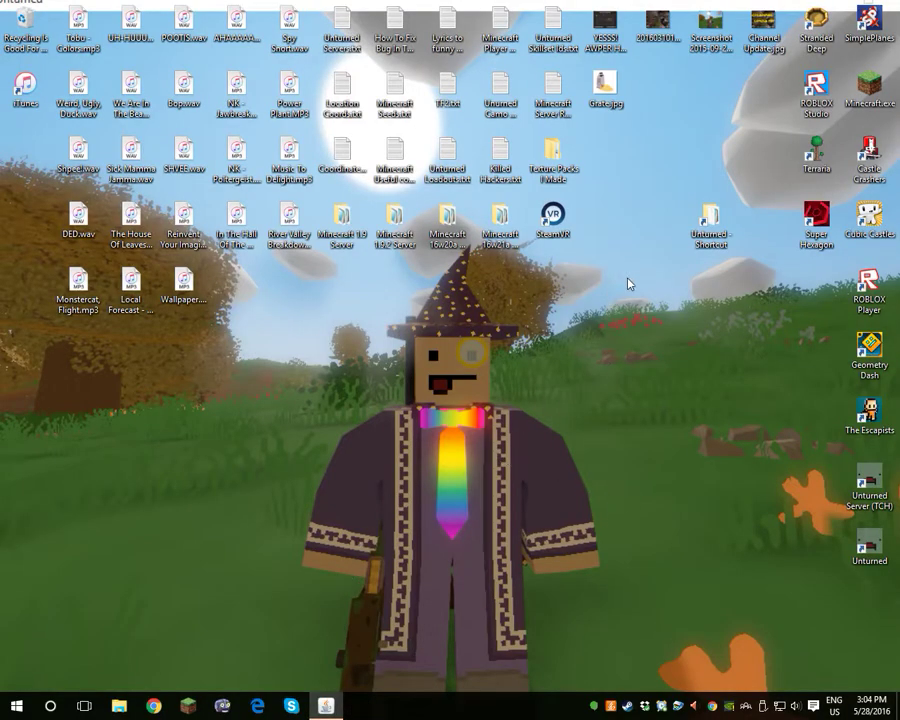
double_click(712, 222)
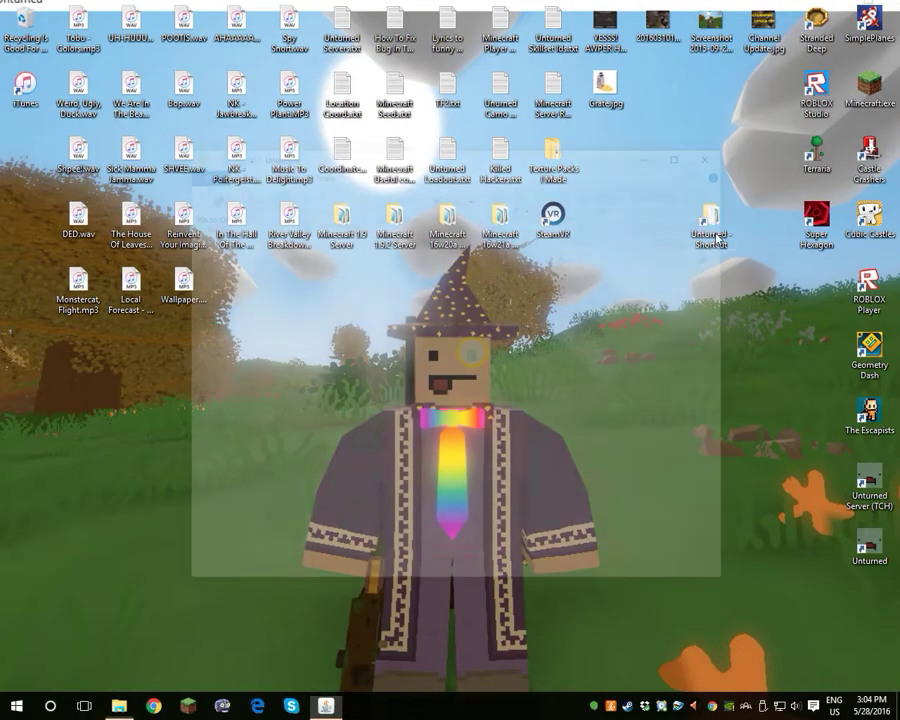
left_click(295, 256)
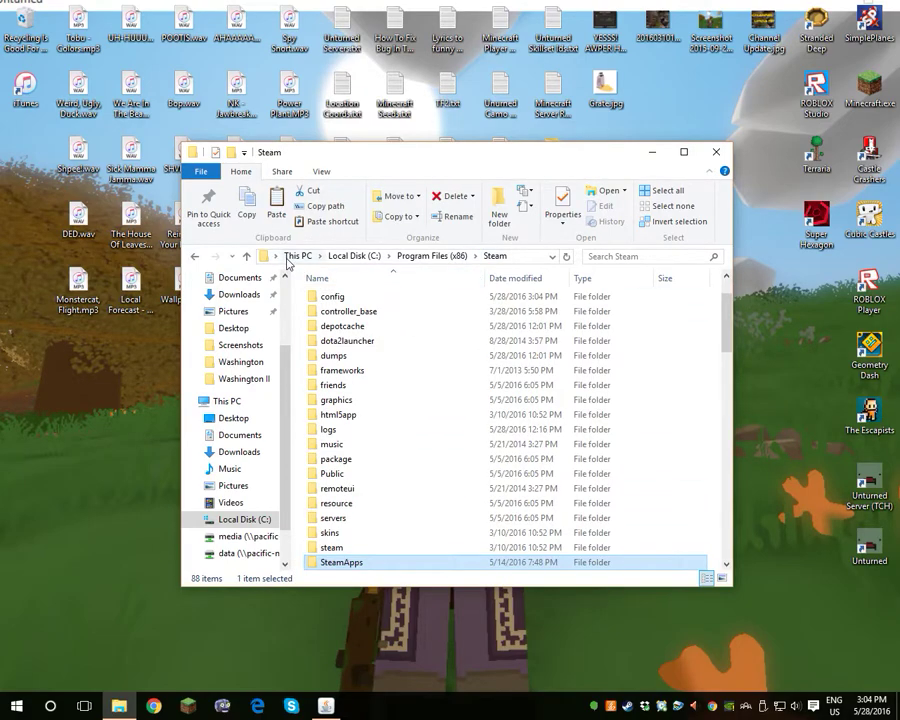
left_click(370, 256)
left_click(297, 256)
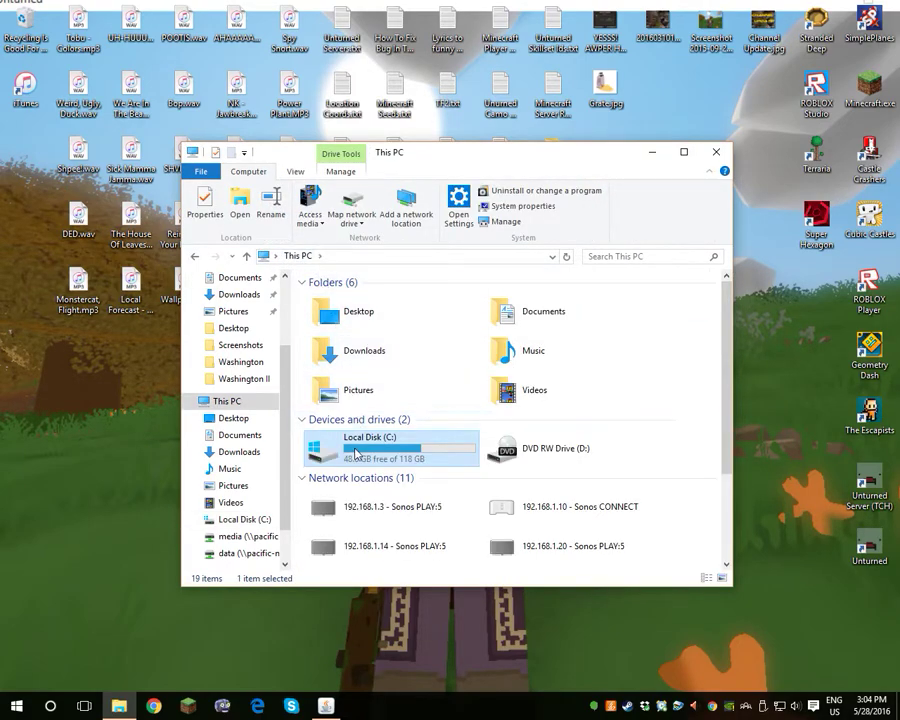
double_click(395, 443)
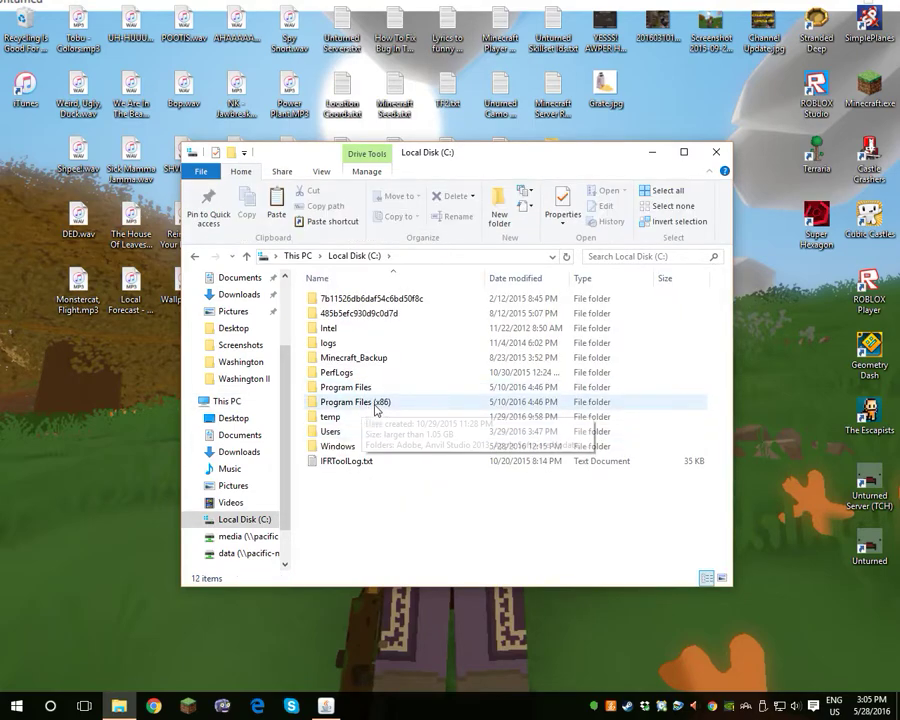
double_click(374, 404)
Browse Steam > SteamApps > common > Unturned into the Maps folder.
scroll(352, 480, "down", 2)
scroll(352, 488, "down", 2)
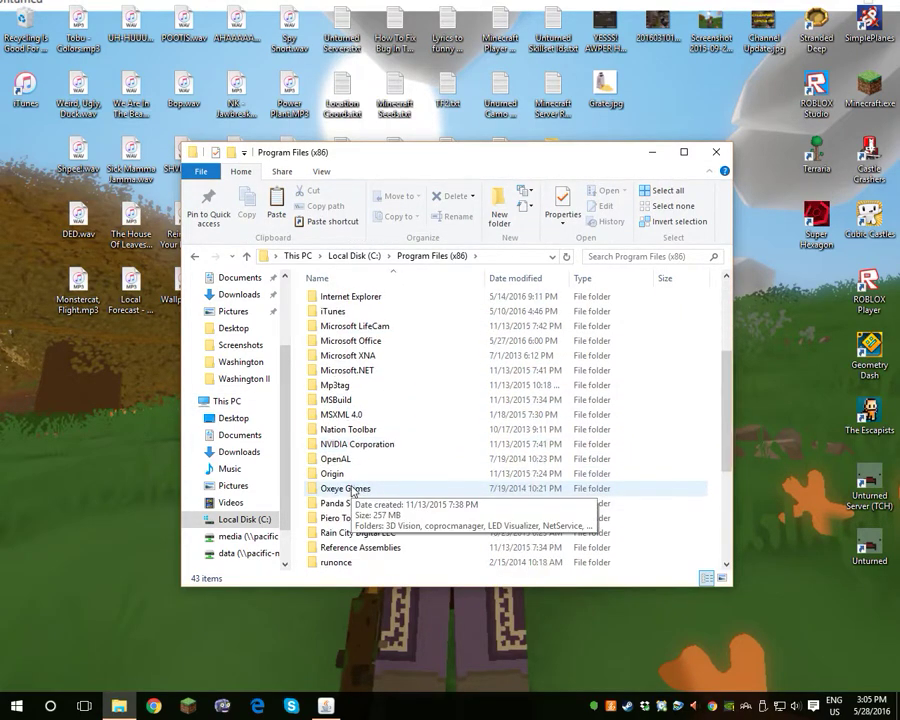
scroll(352, 488, "down", 1)
scroll(406, 480, "down", 1)
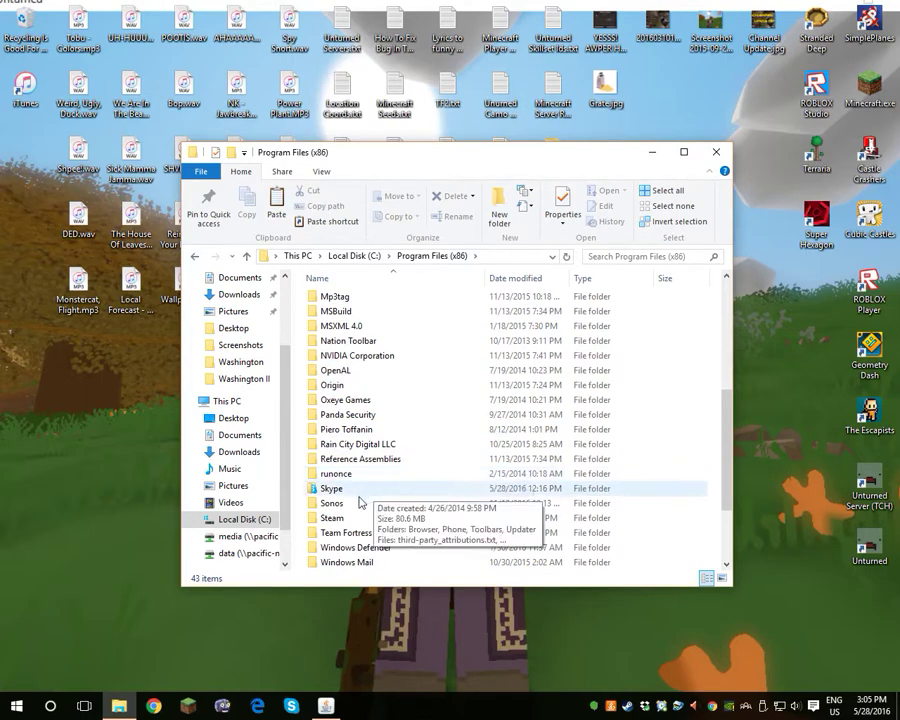
double_click(350, 518)
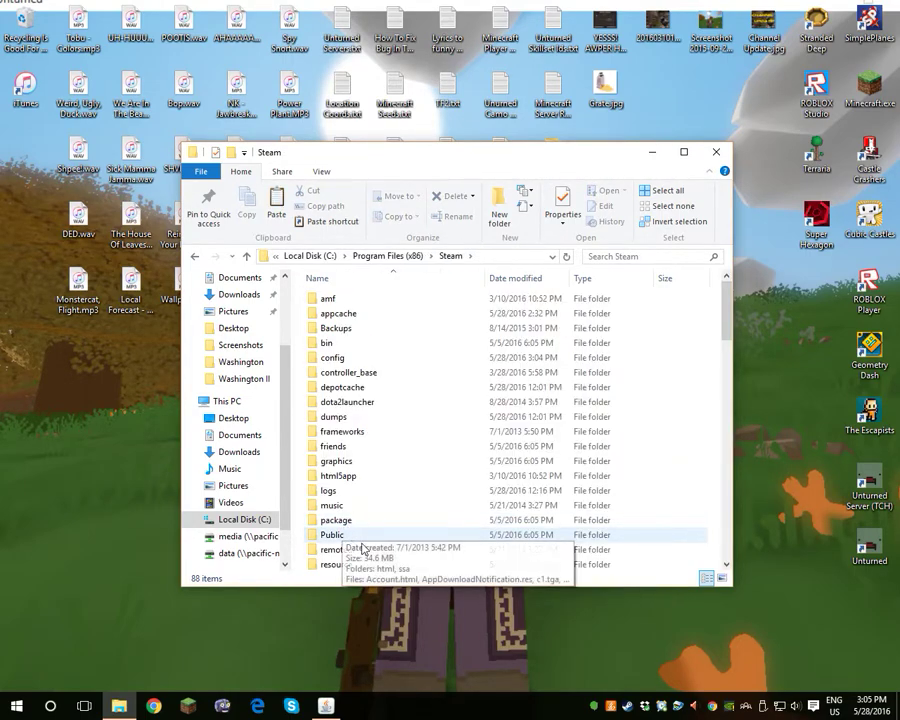
scroll(408, 452, "down", 1)
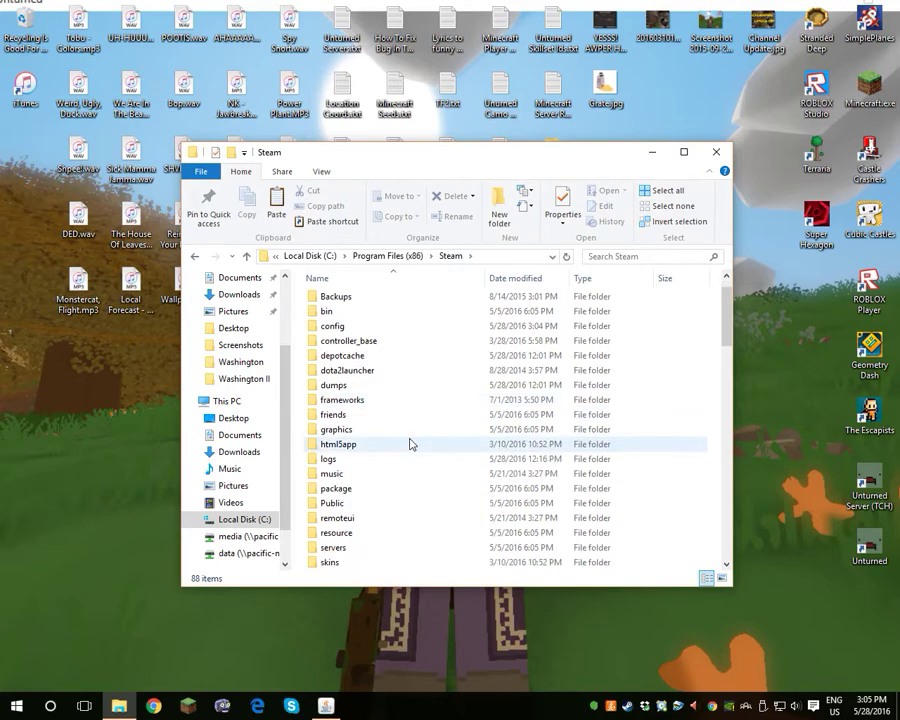
scroll(408, 444, "down", 1)
scroll(390, 490, "down", 1)
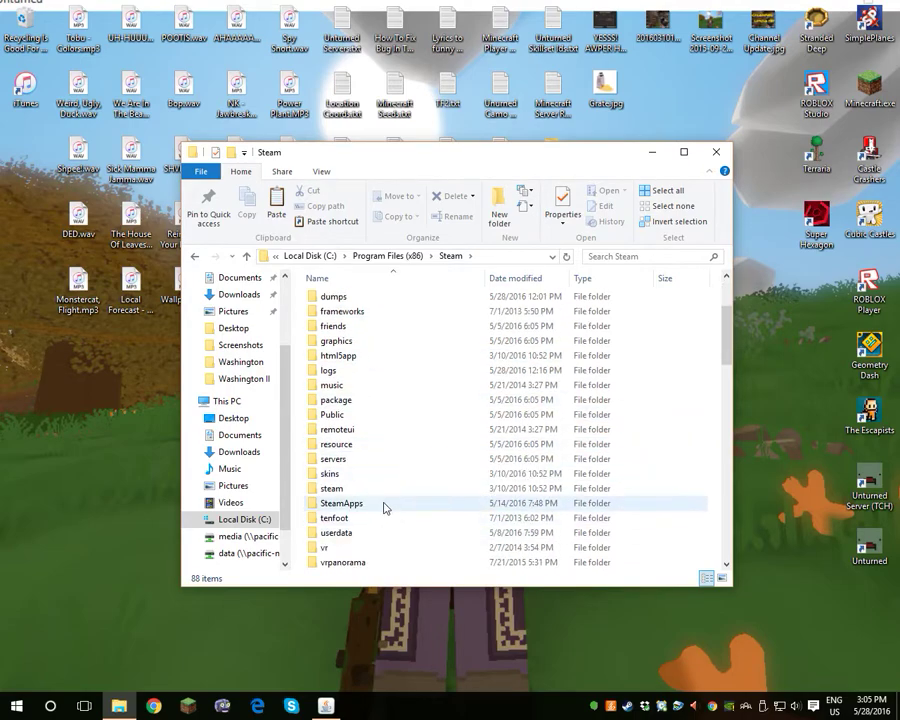
left_click(385, 506)
double_click(385, 506)
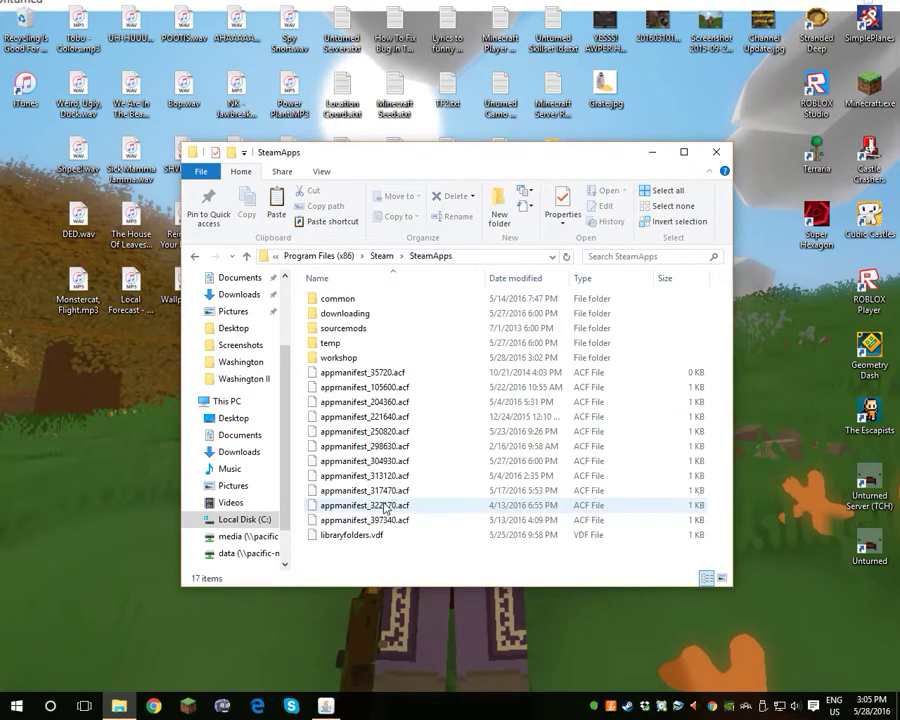
double_click(388, 300)
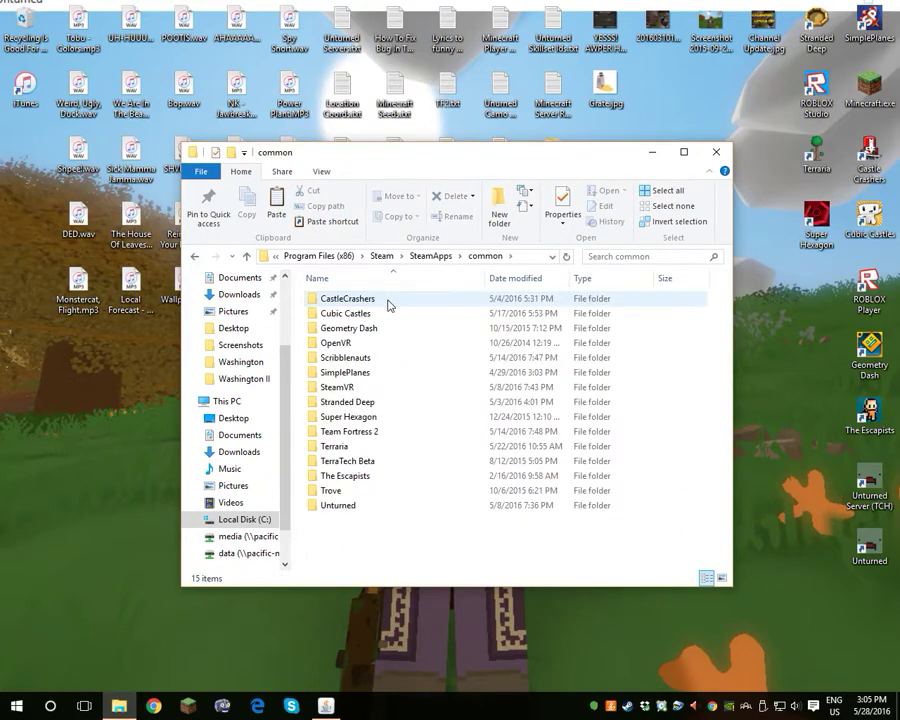
left_click(339, 510)
double_click(342, 516)
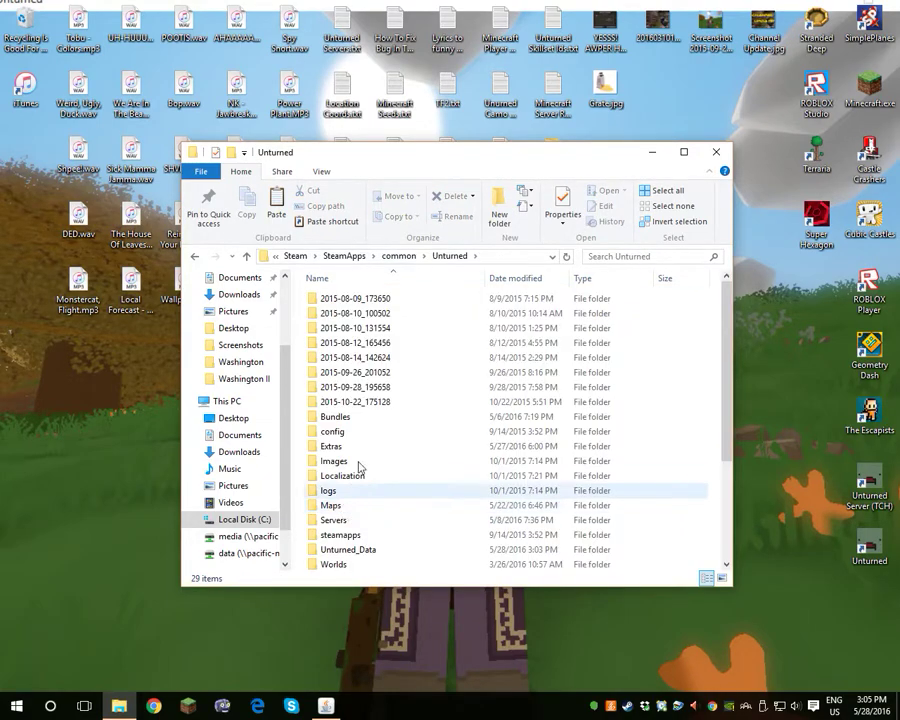
scroll(365, 440, "down", 1)
double_click(365, 476)
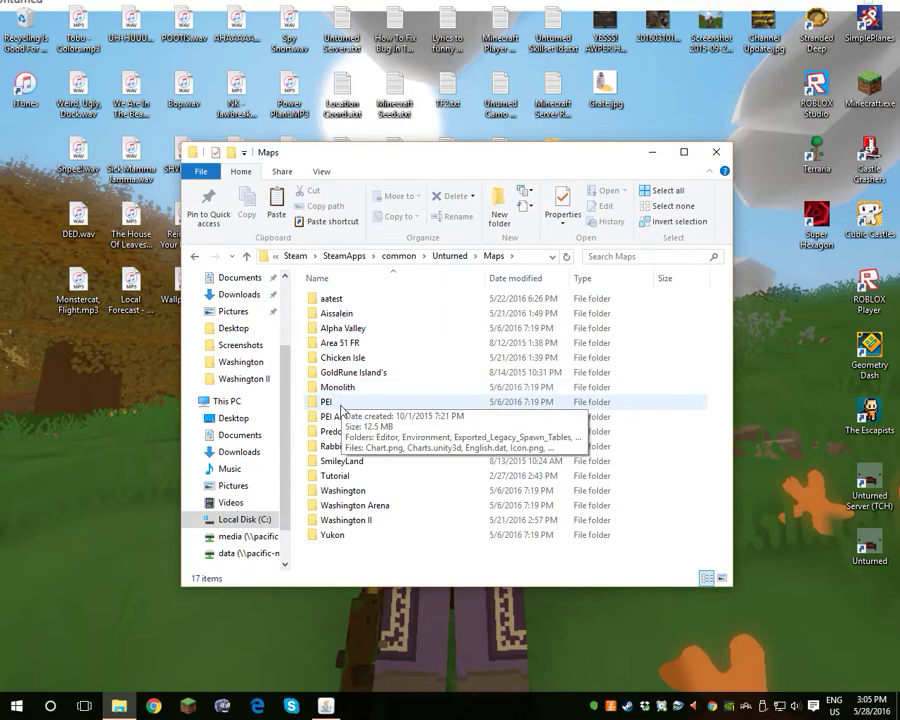
Duplicate the PEI map folder as 'PEI - Copy' and open the copy.
left_click(348, 407)
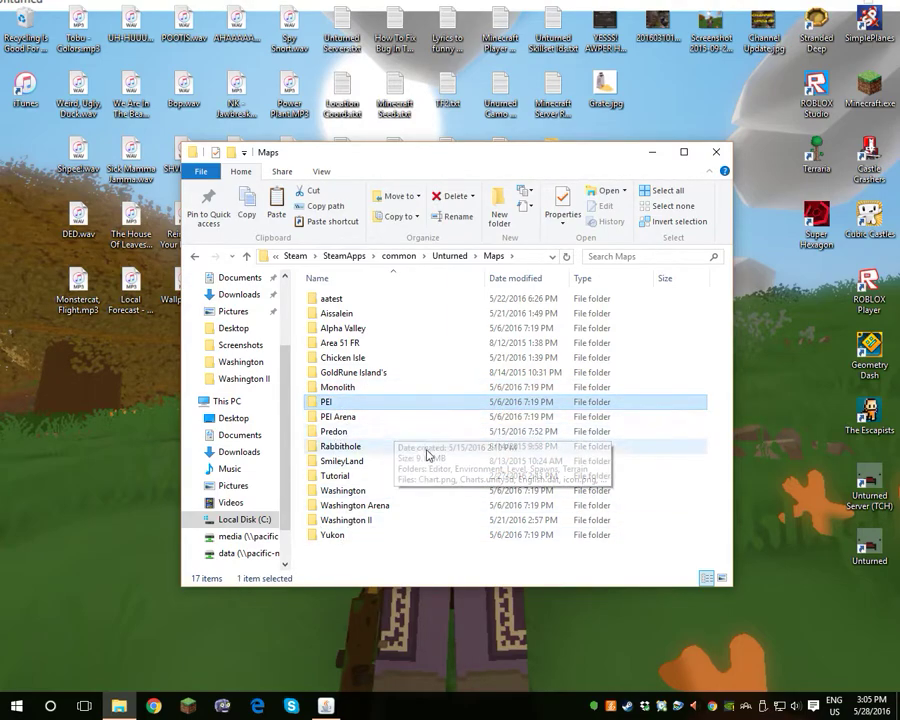
left_click(414, 566)
key("ctrl+v")
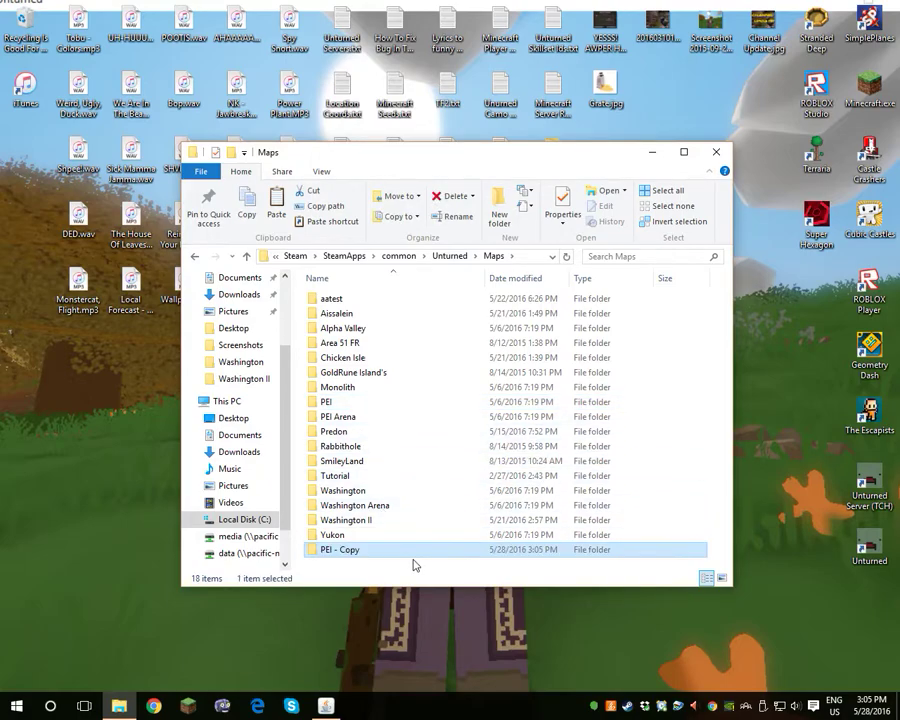
double_click(361, 553)
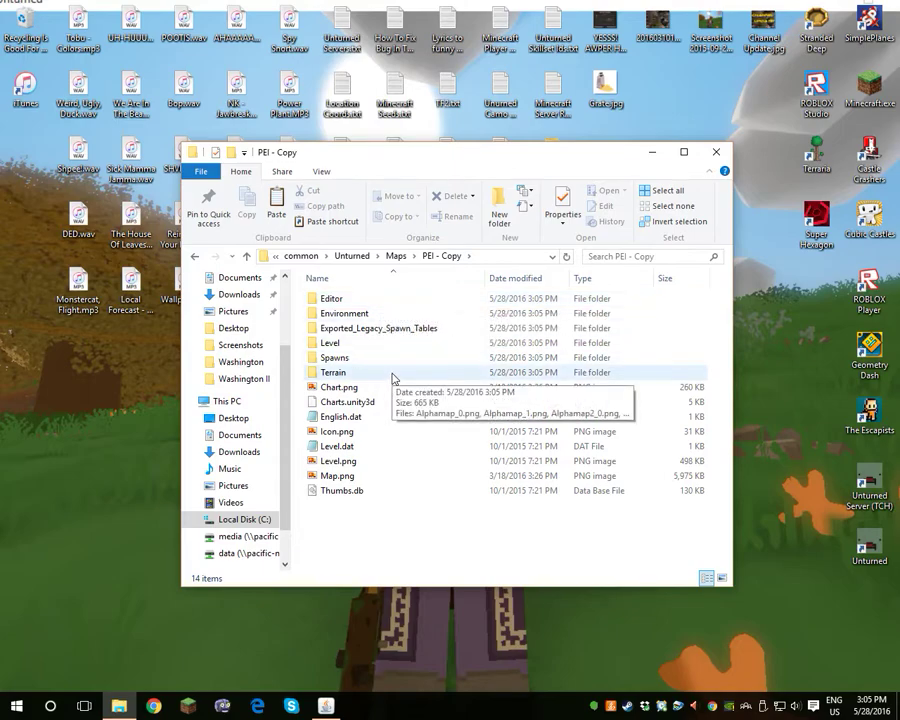
Create an empty text file named rmvt.txt in PEI - Copy and open it in Notepad.
right_click(336, 549)
mouse_move(369, 512)
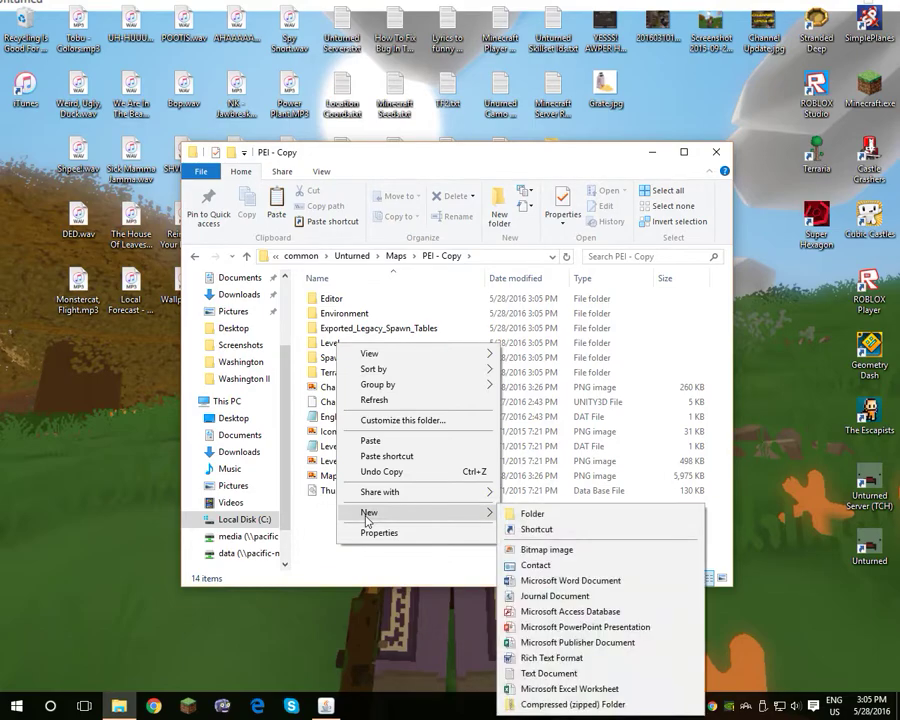
left_click(546, 673)
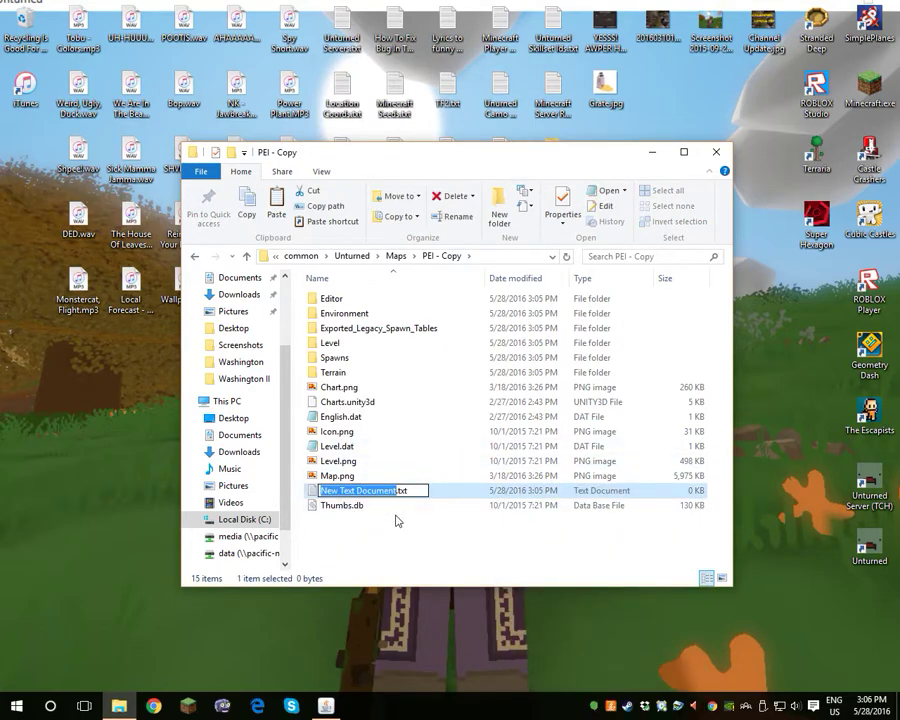
key("BackSpace")
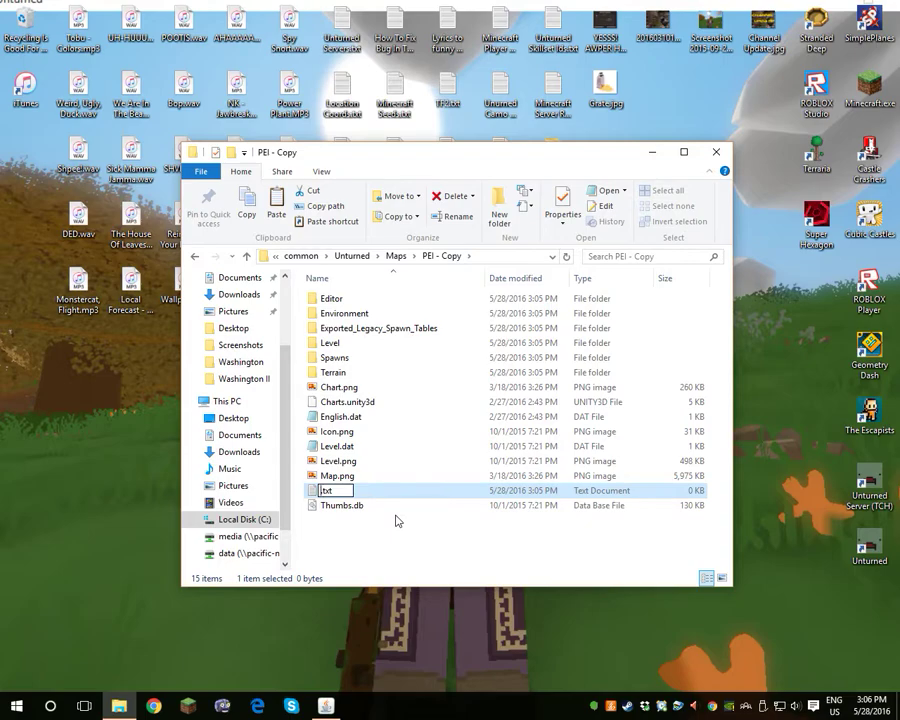
type("rnv")
type("mvt")
key("Return")
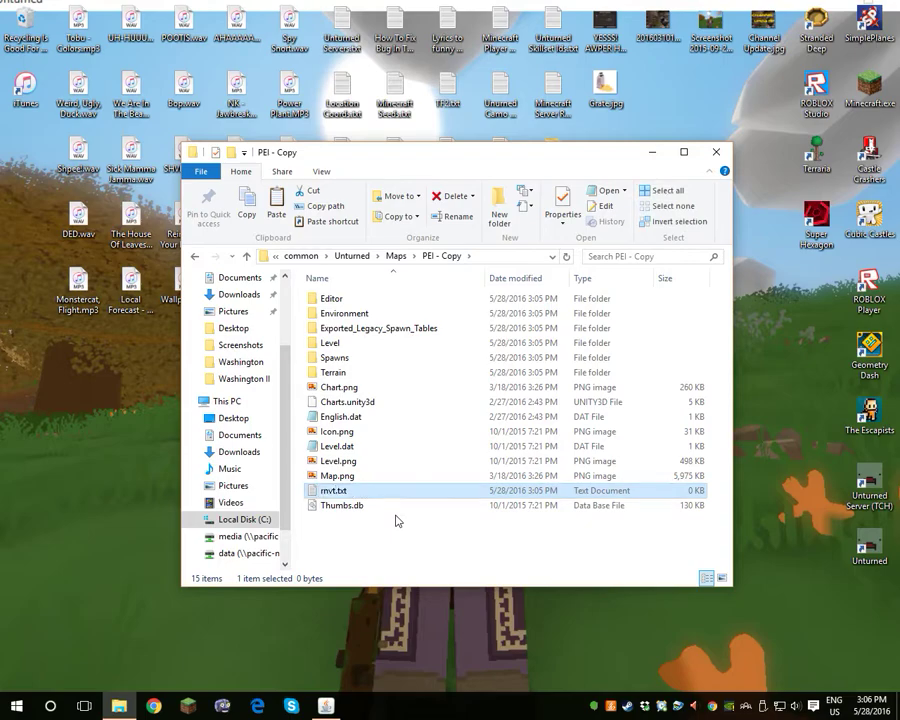
key("Return")
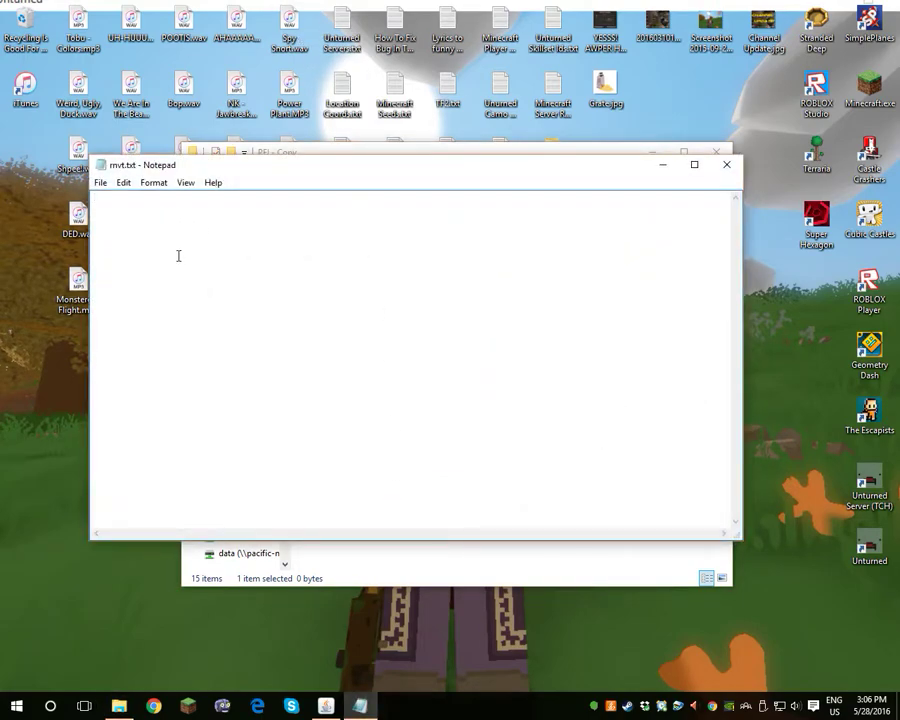
Save the empty file into PEI - Copy as '.unlocker' with All Files type, then close Notepad.
left_click(100, 182)
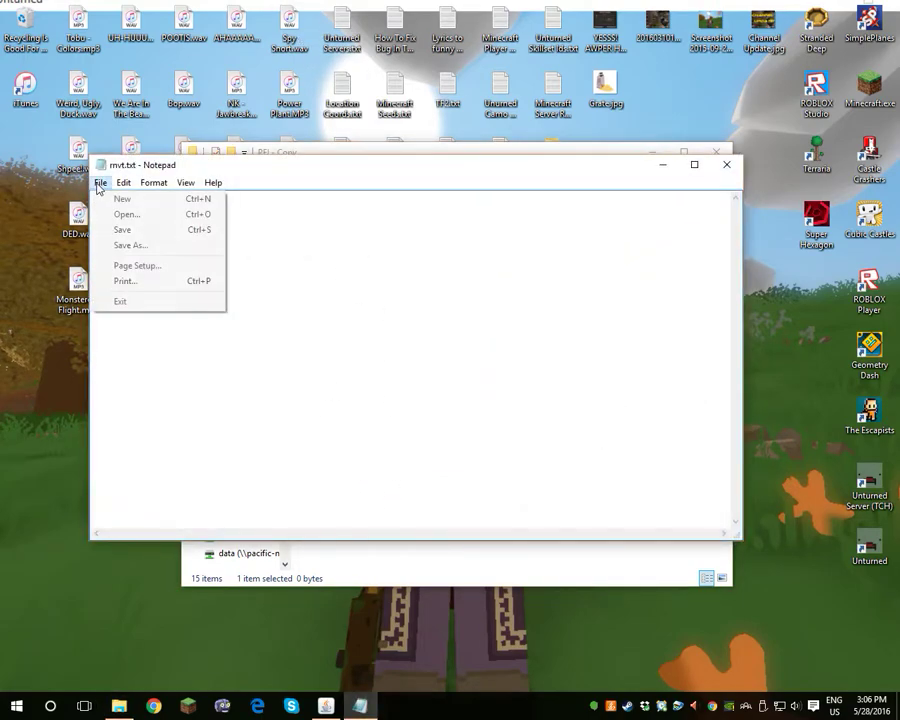
left_click(124, 243)
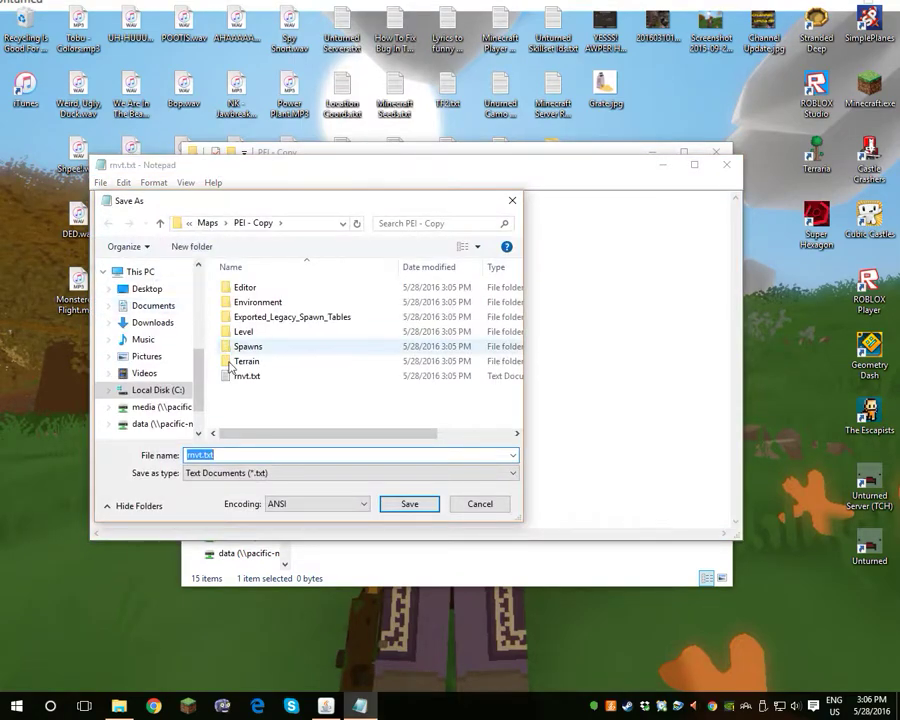
left_click(226, 456)
key("BackSpace")
key("BackSpace")
key("BackSpace")
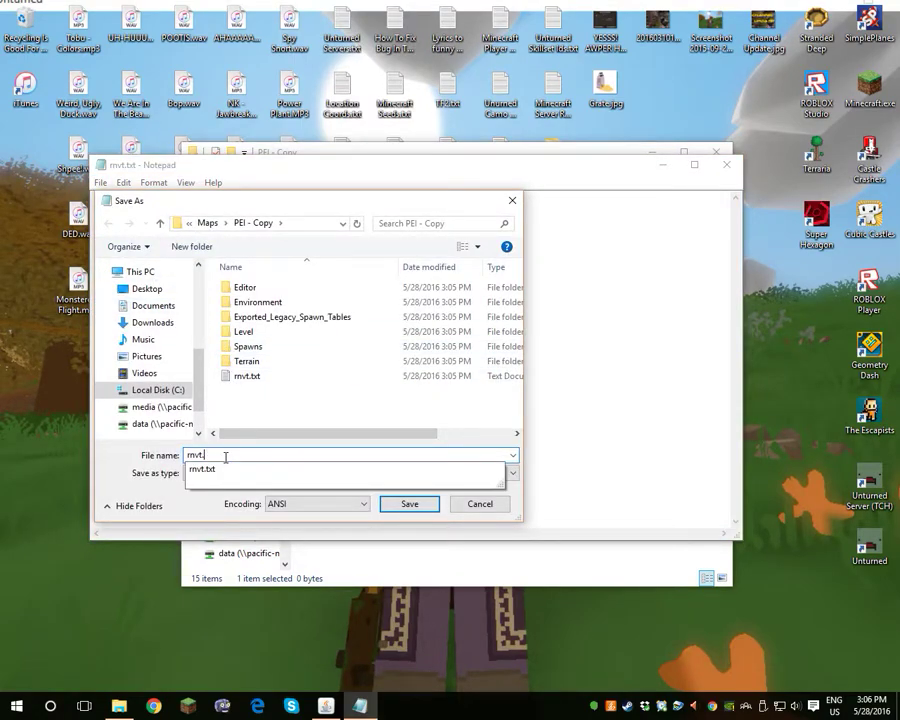
key("BackSpace")
type(".unlocker")
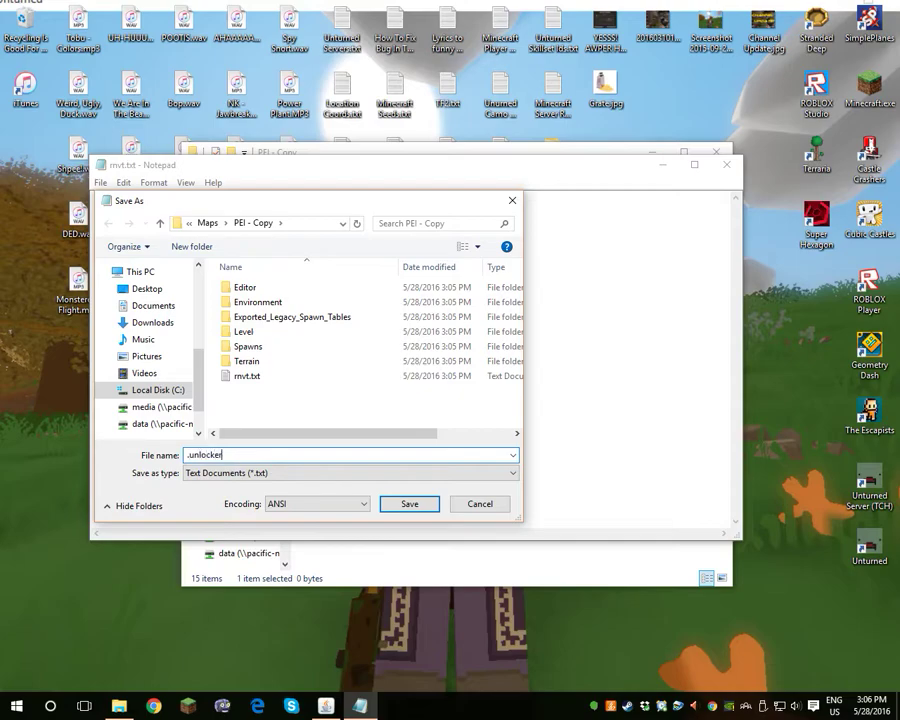
left_click(338, 473)
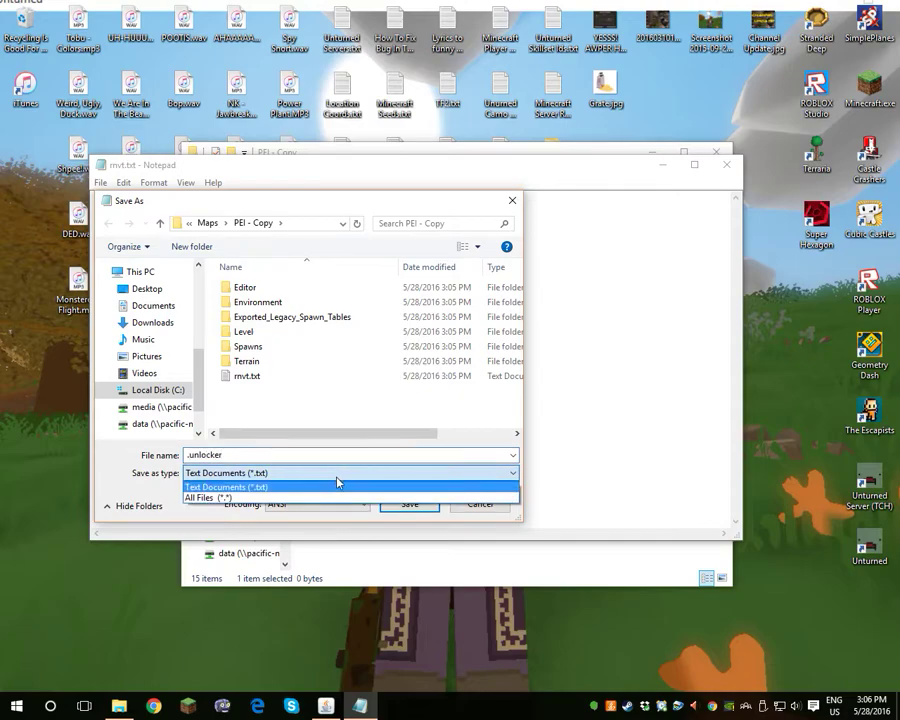
left_click(331, 498)
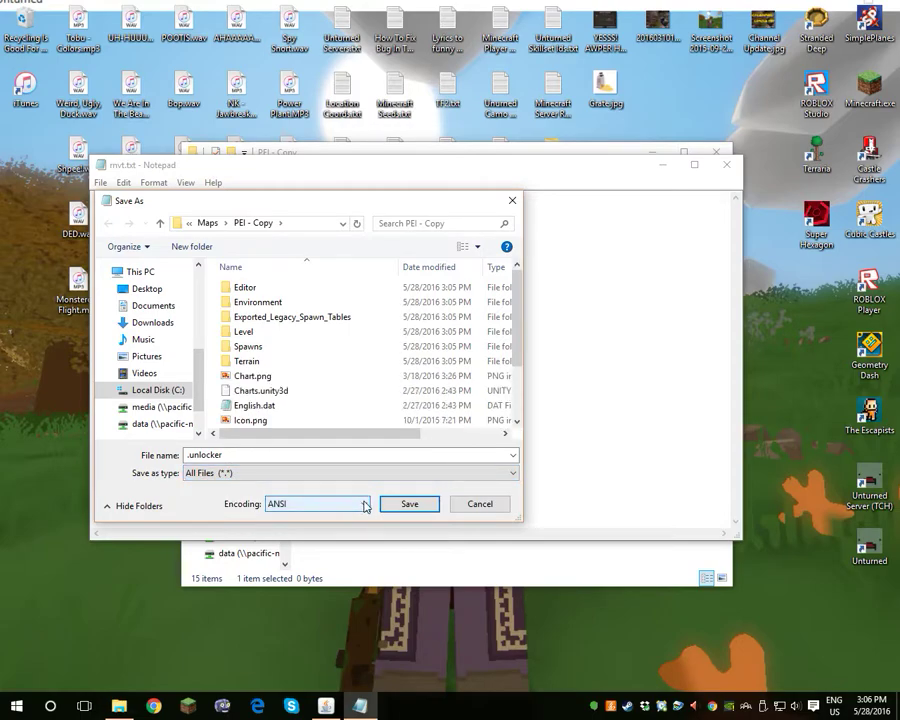
left_click(389, 506)
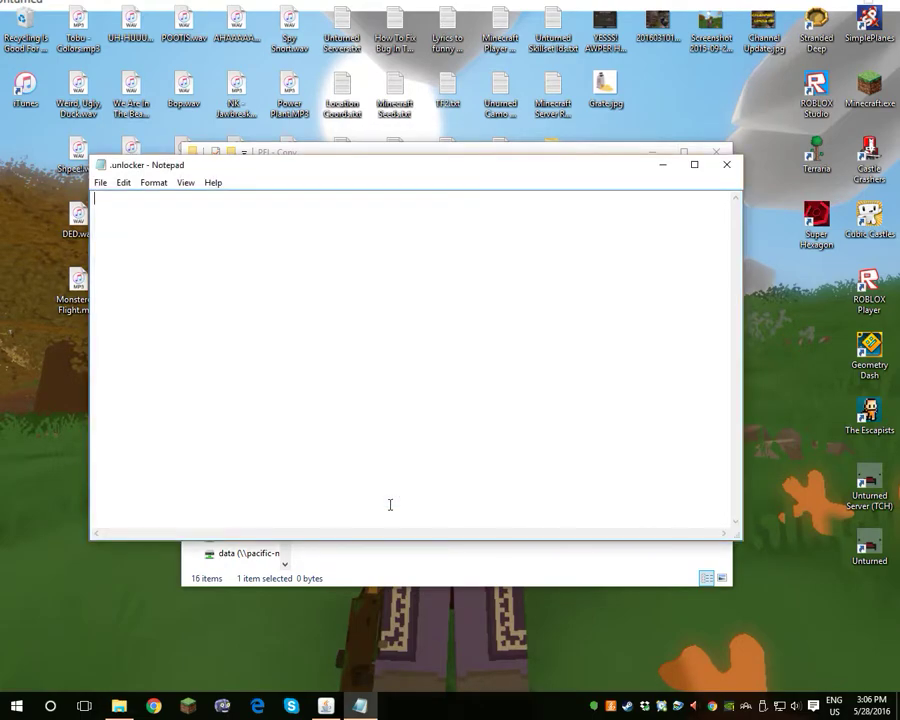
left_click(727, 165)
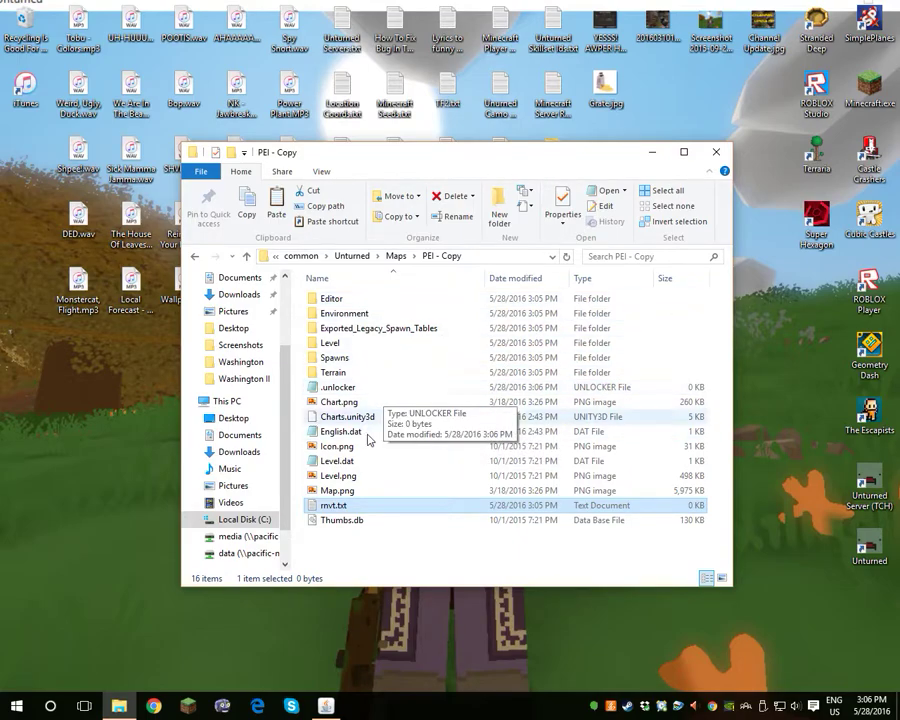
Delete rmvt.txt so only .unlocker remains, and close the PEI - Copy window.
key("Delete")
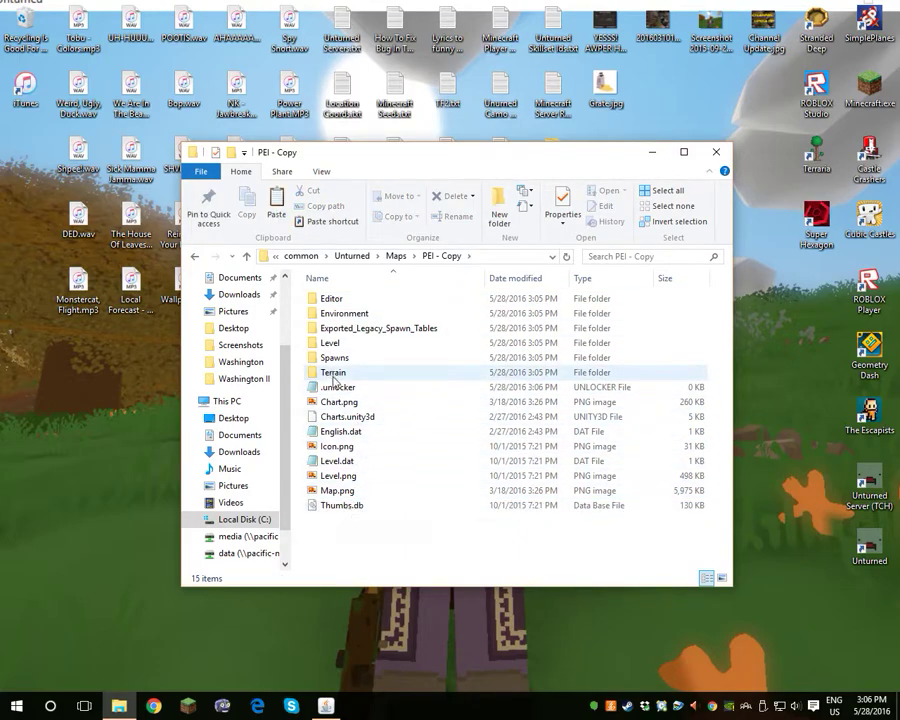
left_click(354, 388)
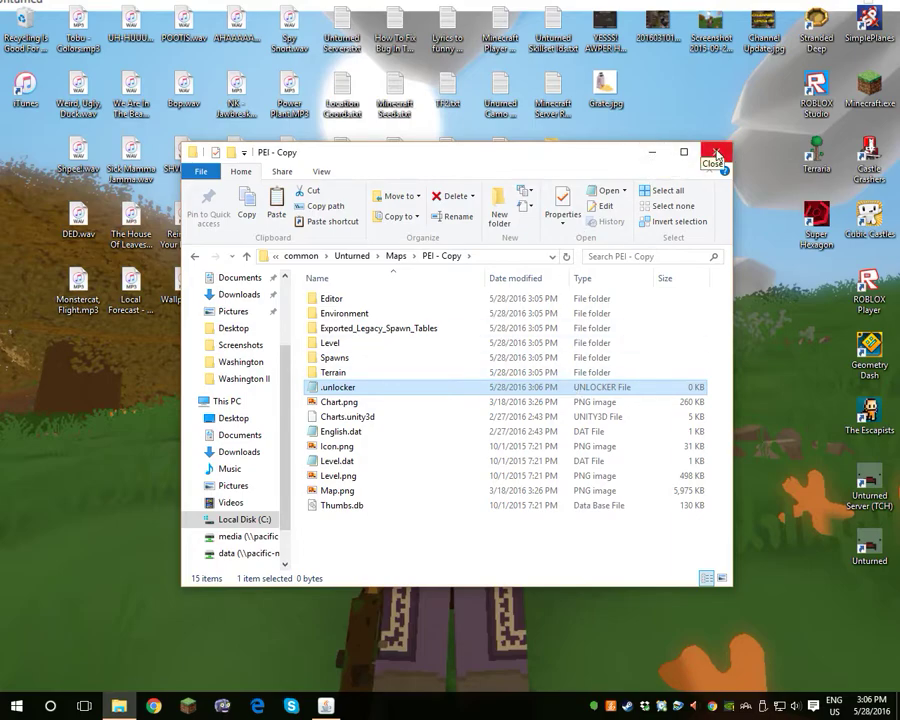
left_click(716, 152)
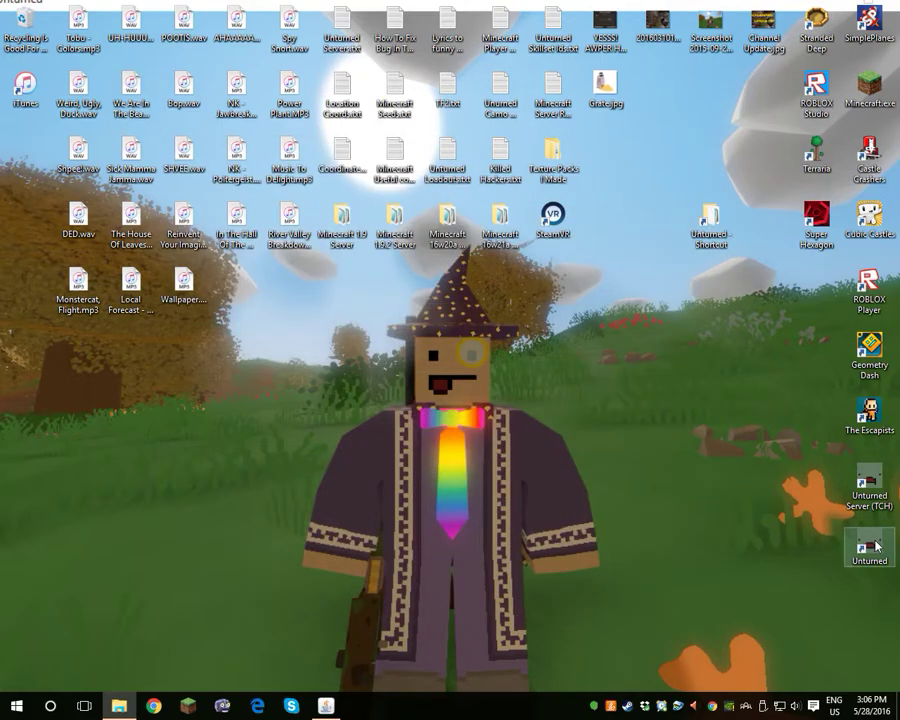
Relaunch Unturned from its desktop shortcut and wait for the main menu.
double_click(869, 545)
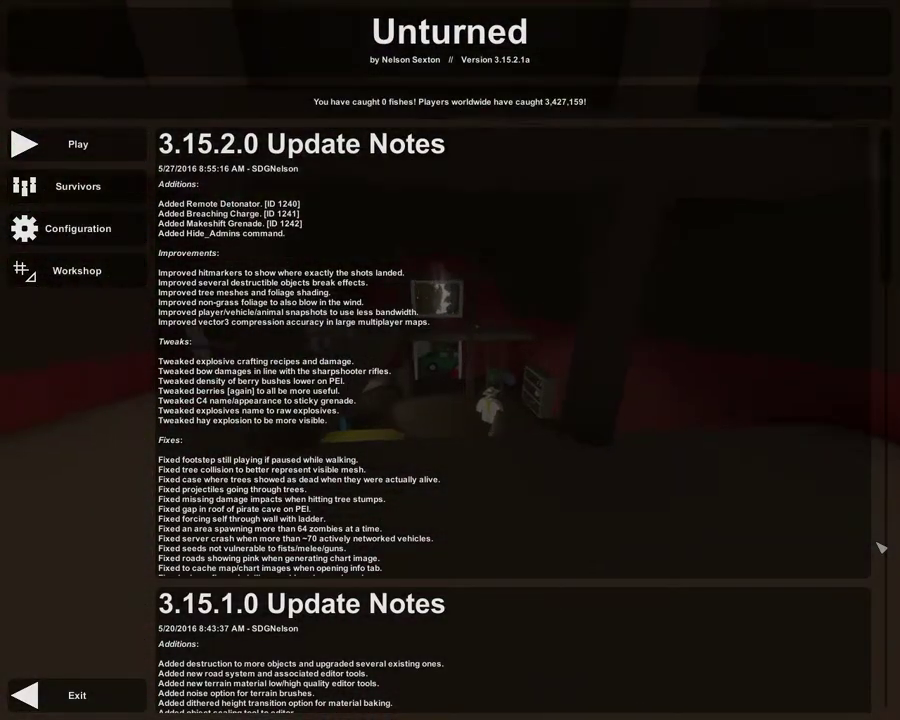
Pick PEI - Copy from the Workshop > Editor map list and open it for editing.
left_click(56, 276)
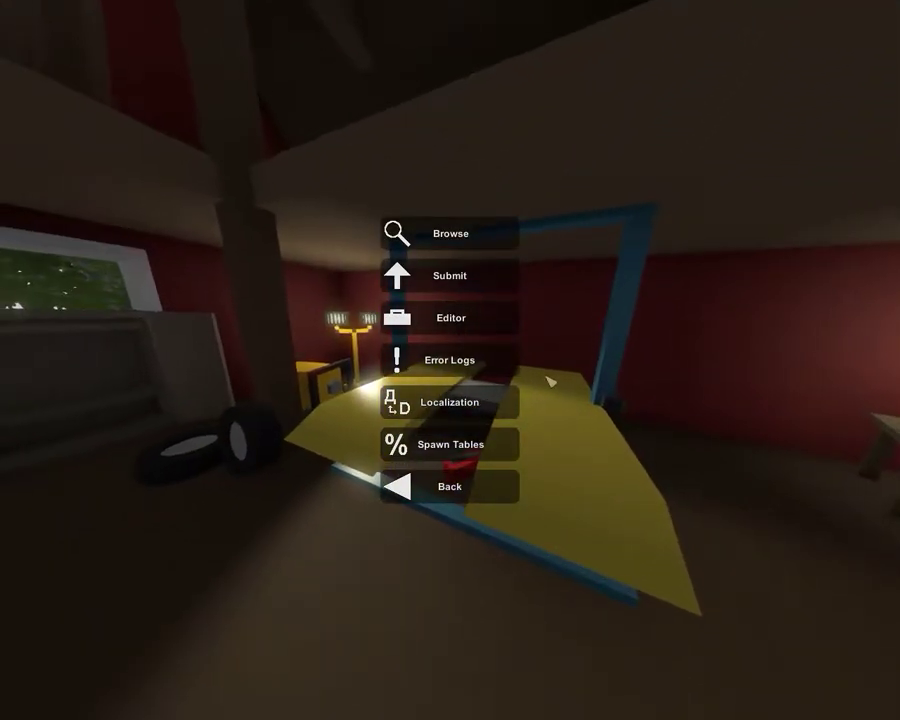
left_click(489, 323)
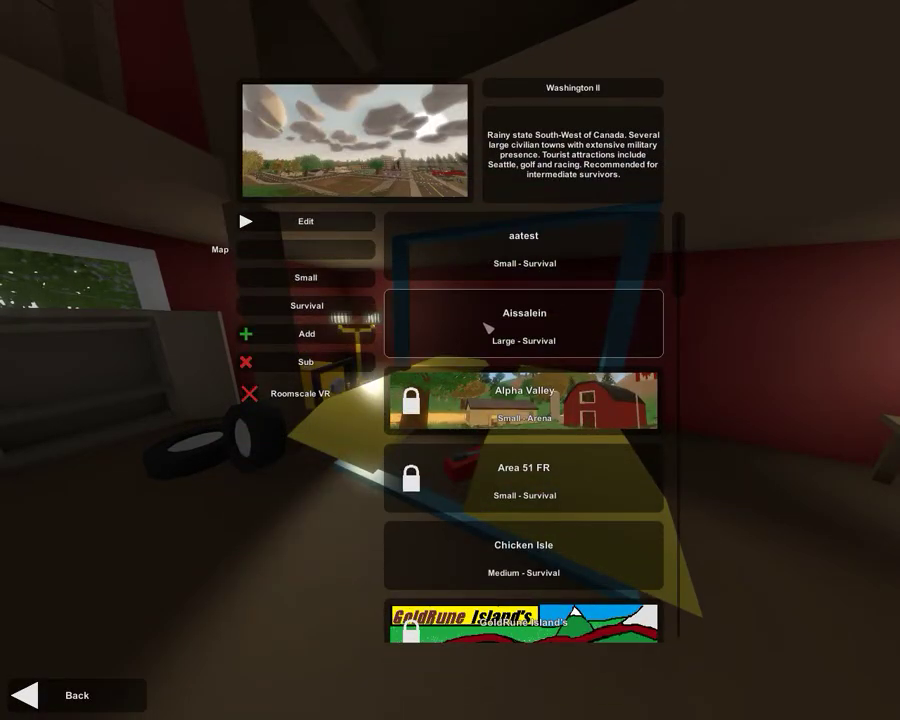
scroll(487, 328, "down", 3)
scroll(487, 328, "down", 2)
scroll(487, 328, "down", 1)
scroll(487, 328, "down", 1)
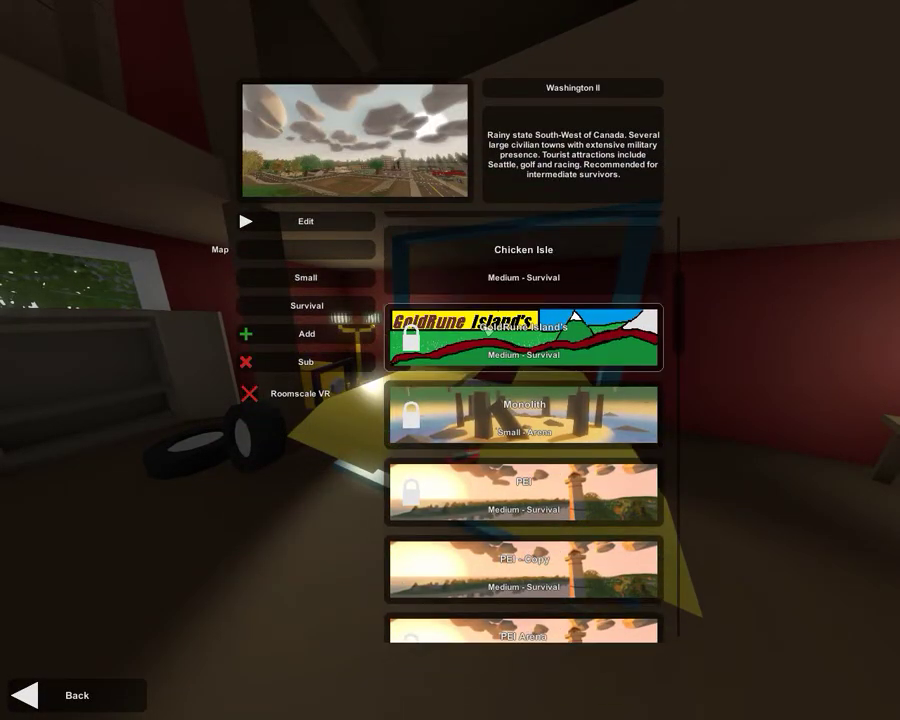
scroll(487, 328, "down", 3)
left_click(507, 468)
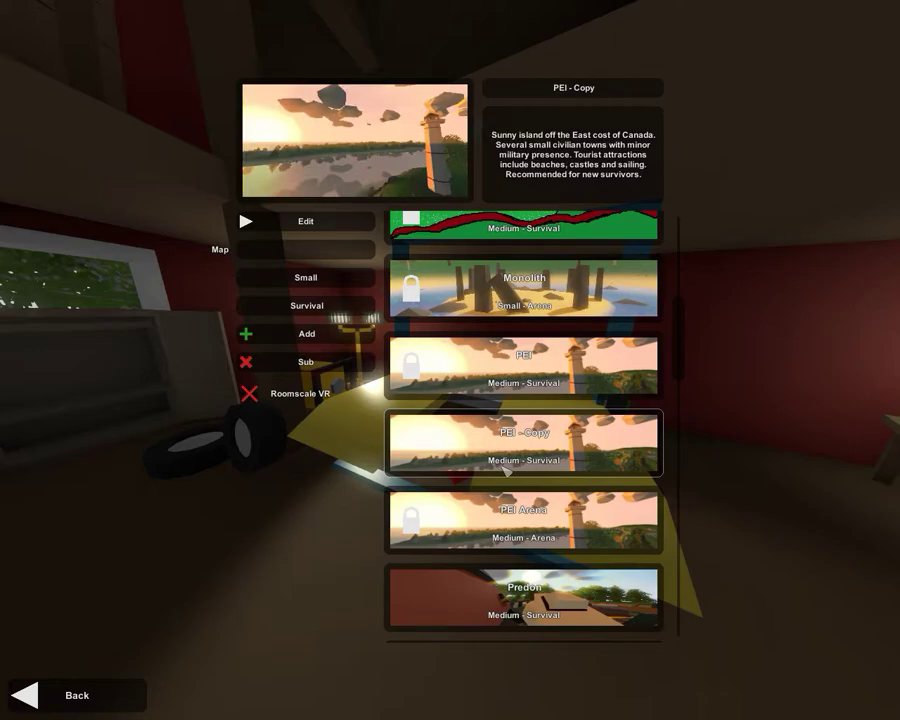
left_click(343, 224)
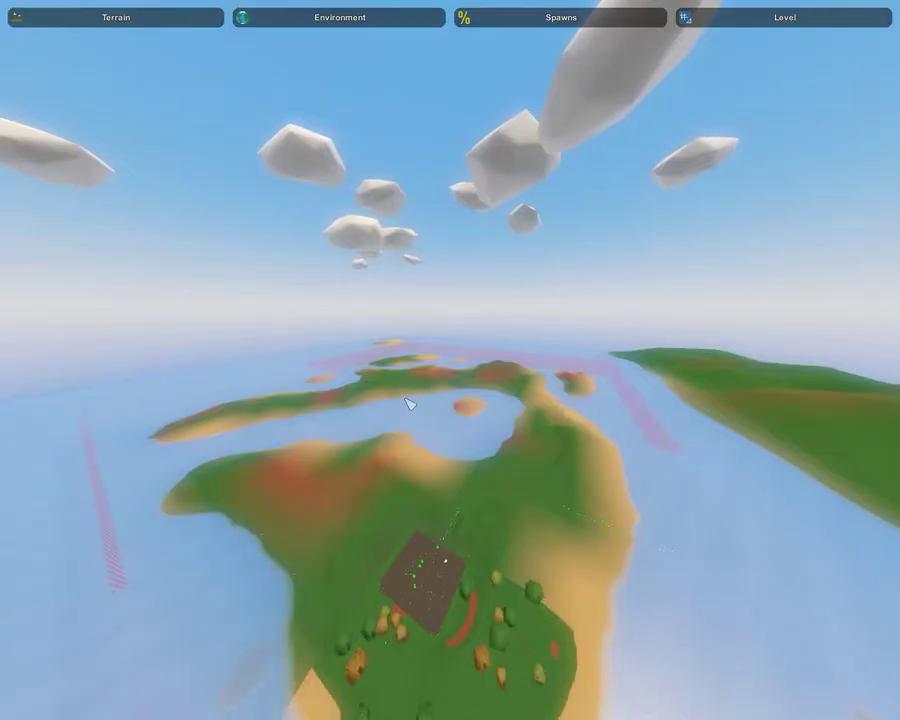
Fly the camera down to the road junction by the lake and open the Objects list.
right_click_drag(408, 403, 410, 560)
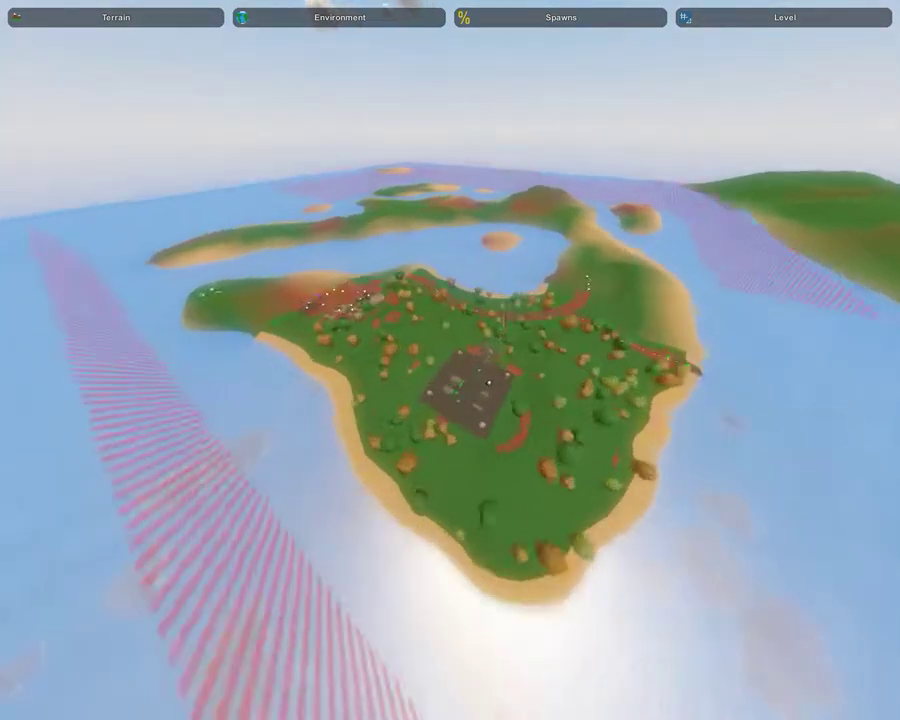
key("w")
key("w")
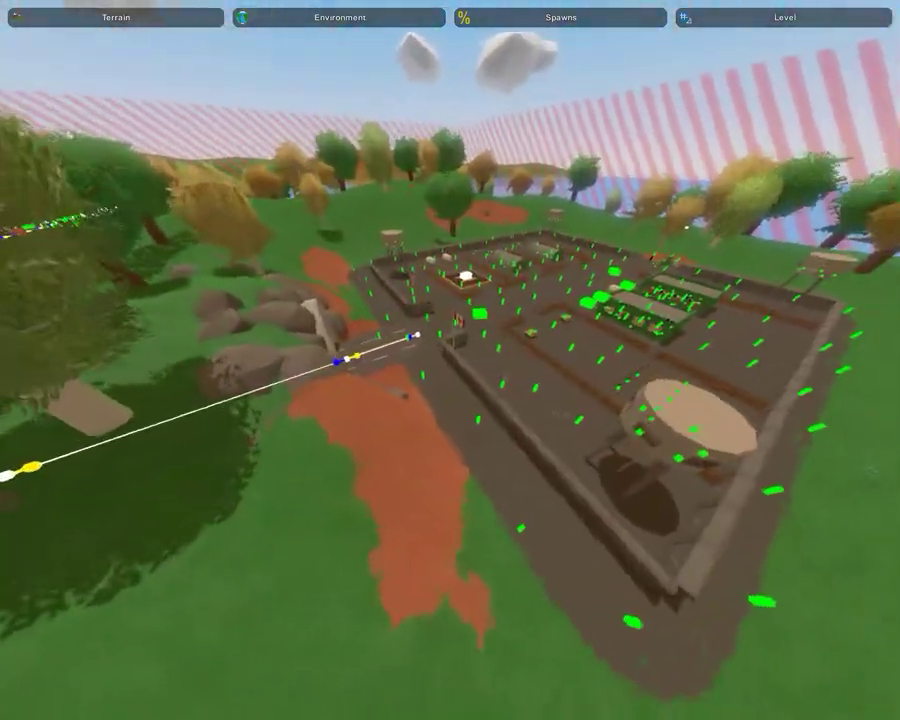
key("w")
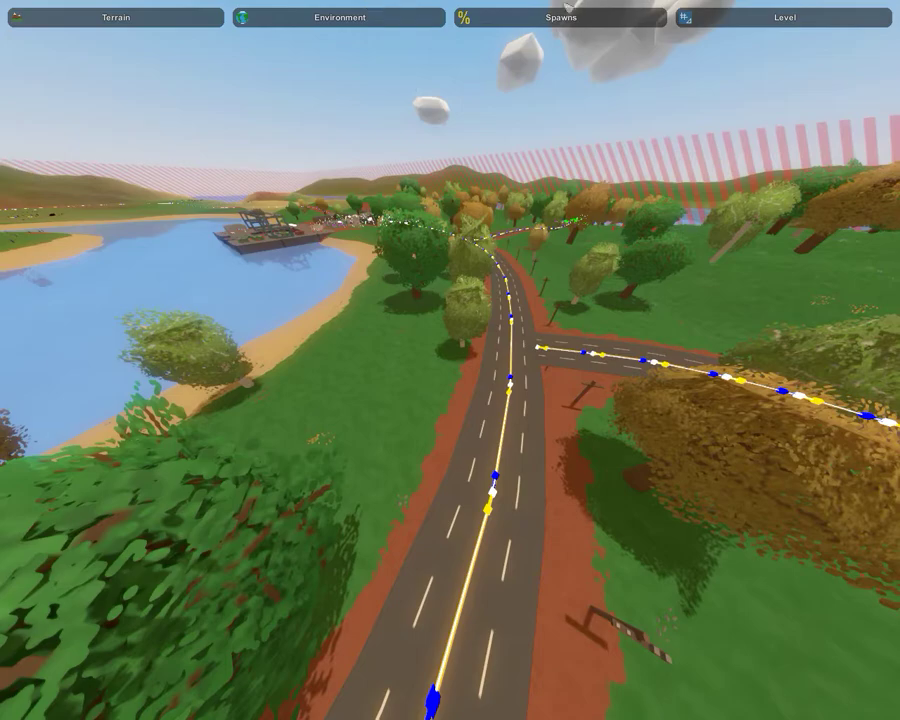
left_click(190, 46)
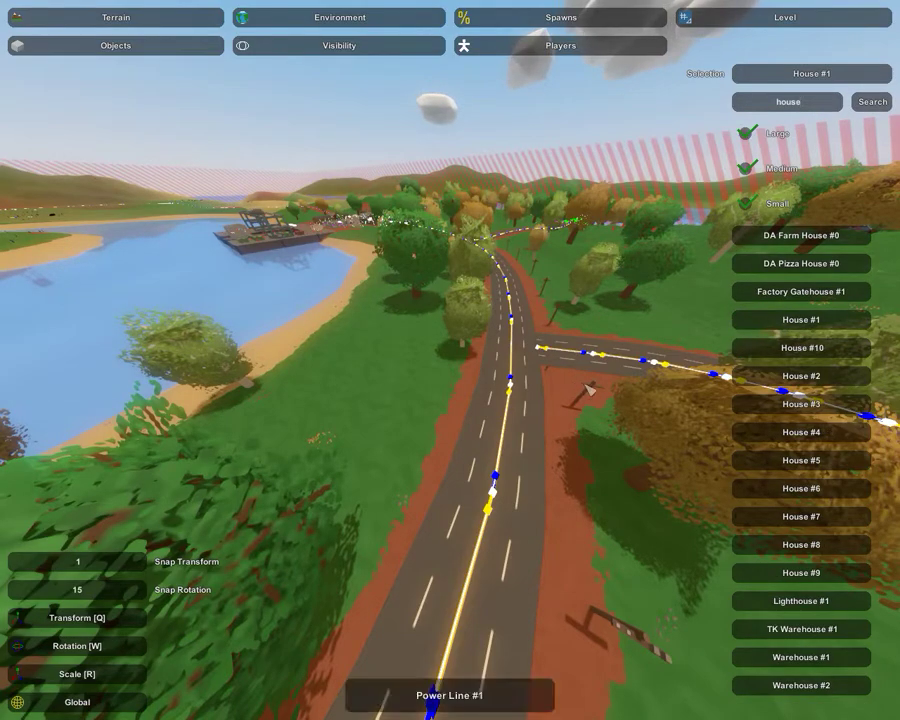
Place two copies of House #1 on the road at the crossroads junction.
key("w")
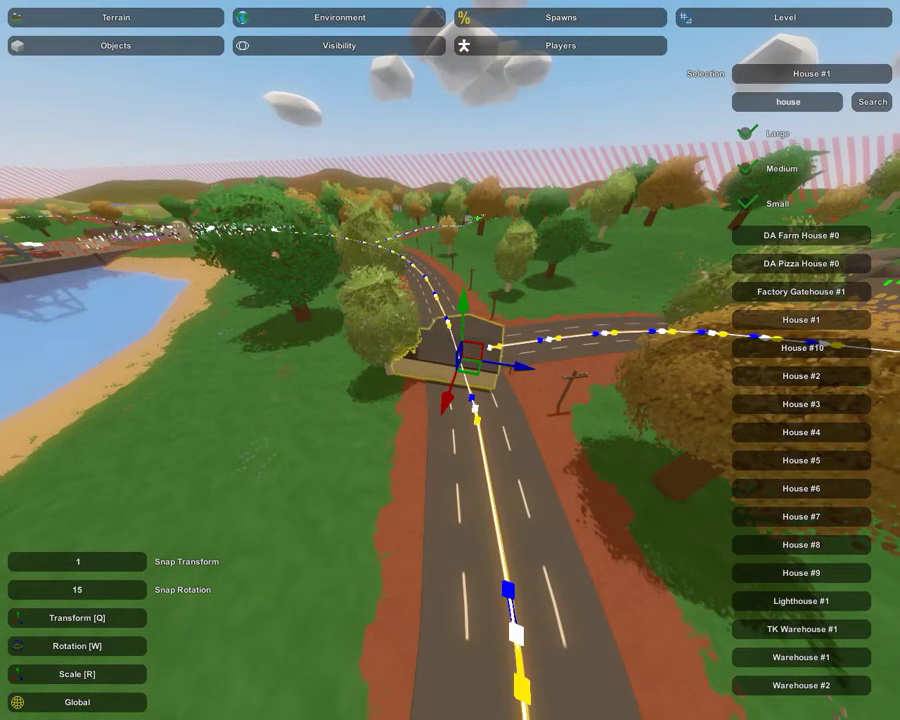
key("w")
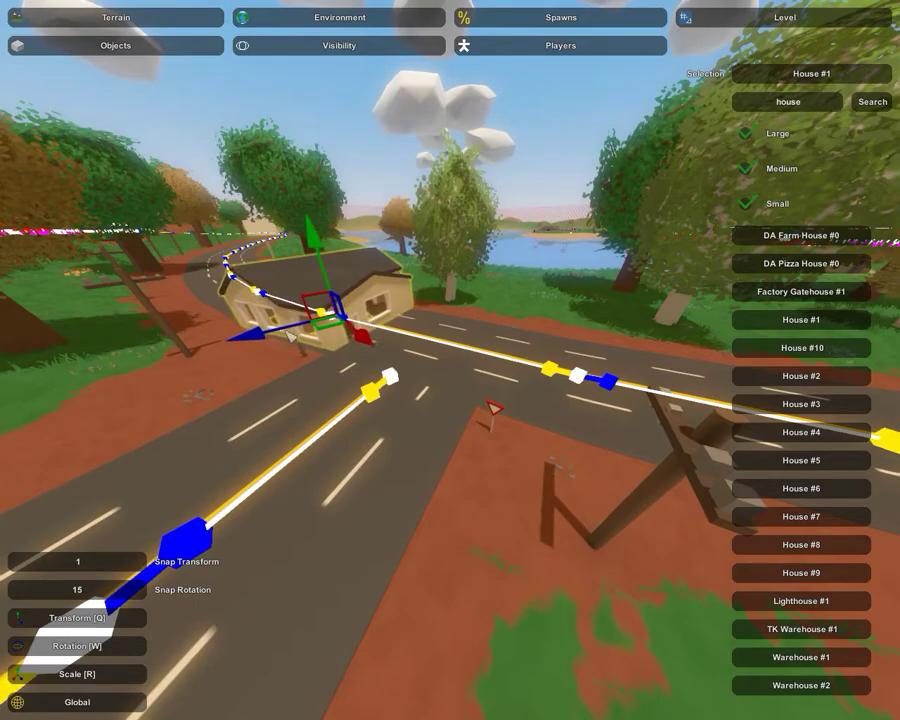
key("e")
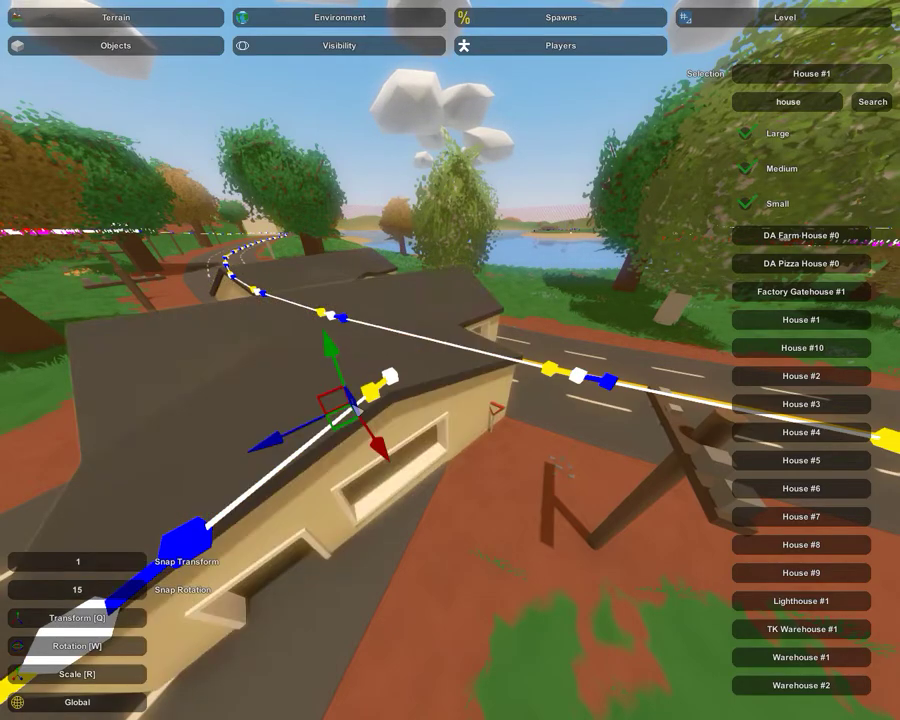
key("e")
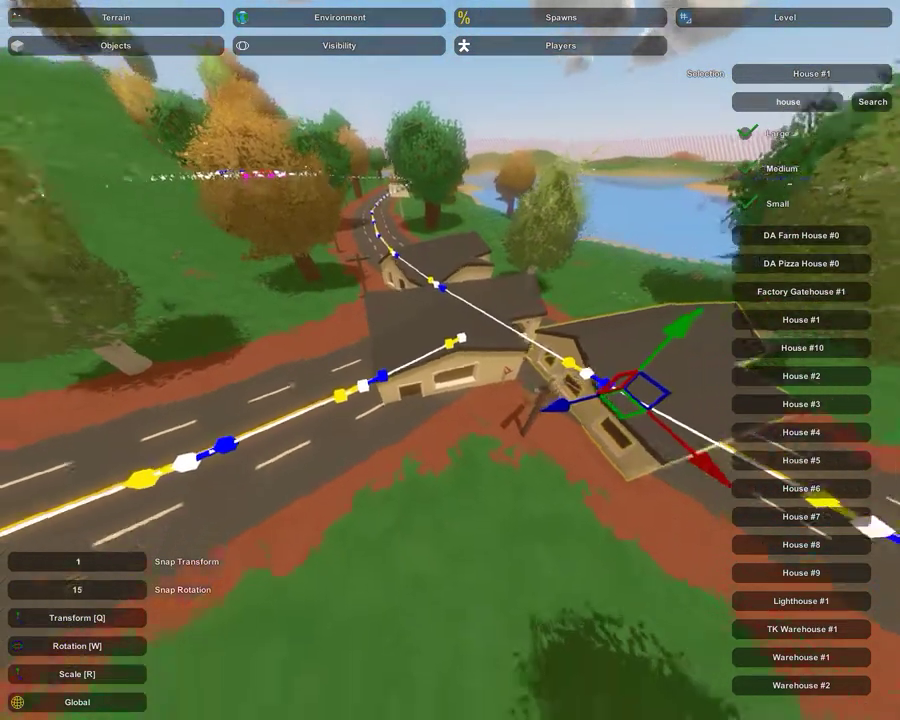
right_click_drag(633, 385, 480, 303)
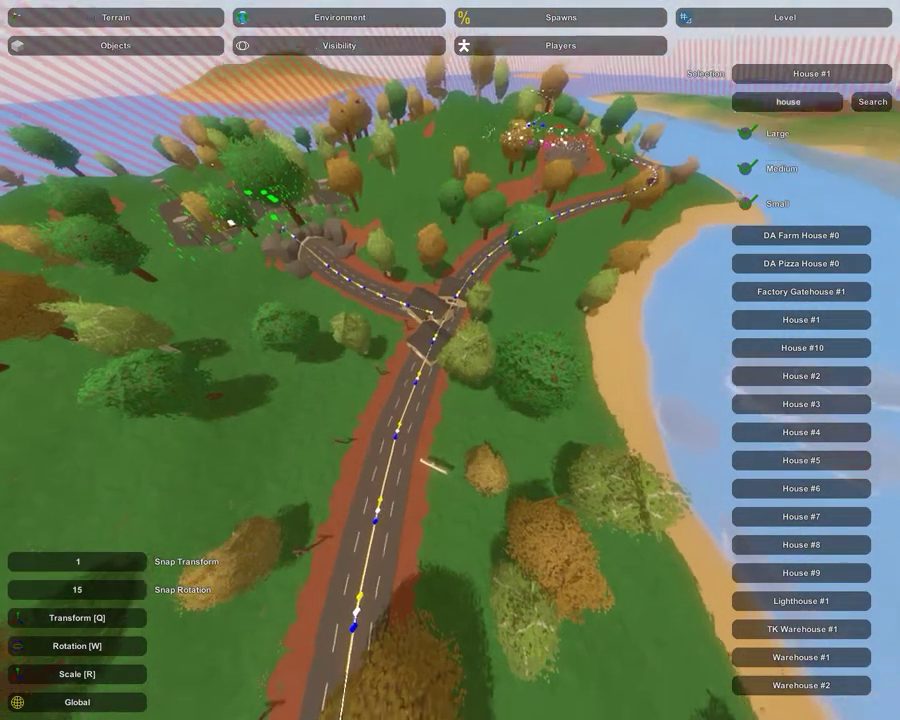
Scale the house up to giant size, inspect it inside and out, then enter terrain editing.
right_click_drag(484, 354, 484, 250)
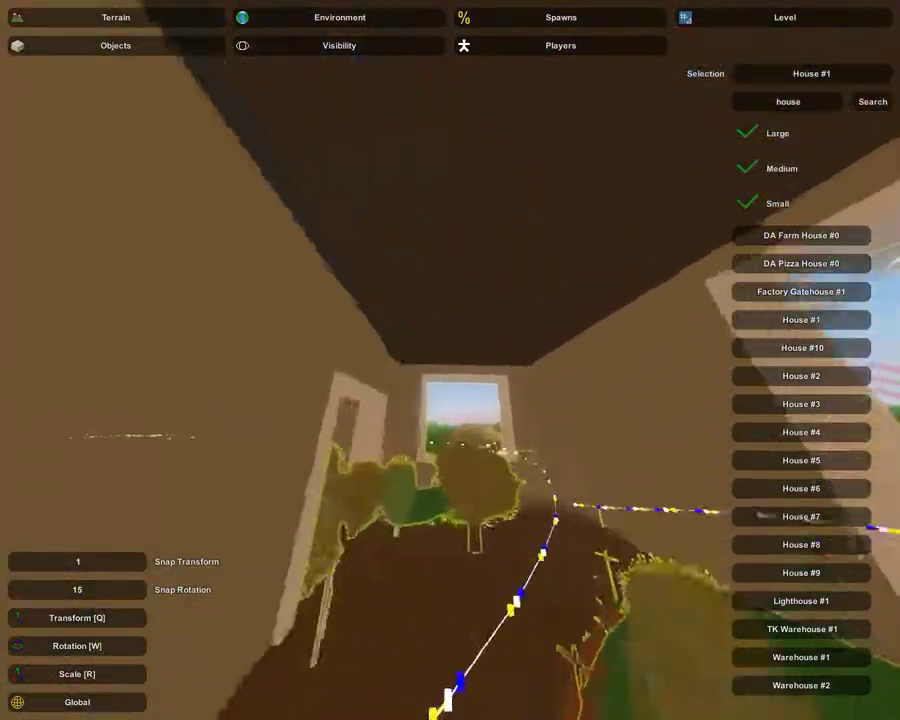
right_click_drag(450, 360, 450, 250)
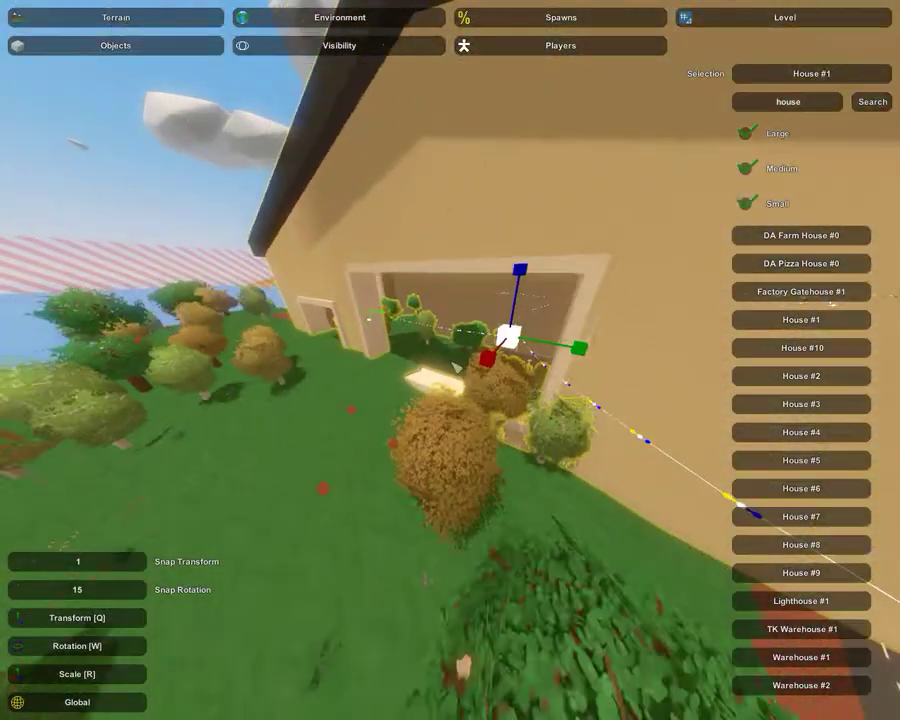
right_click_drag(533, 285, 533, 200)
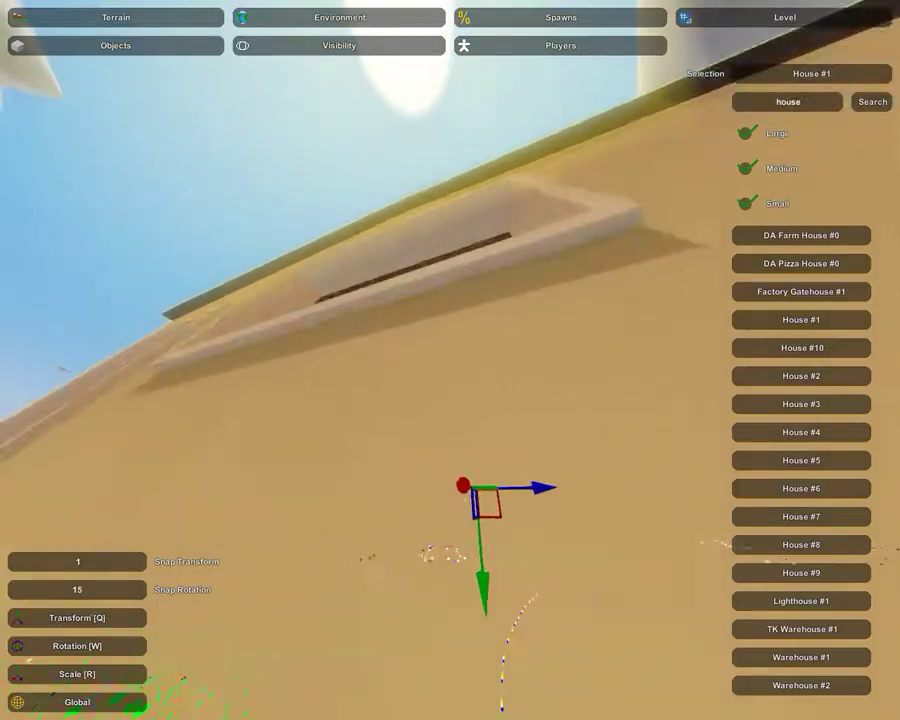
right_click_drag(450, 360, 450, 450)
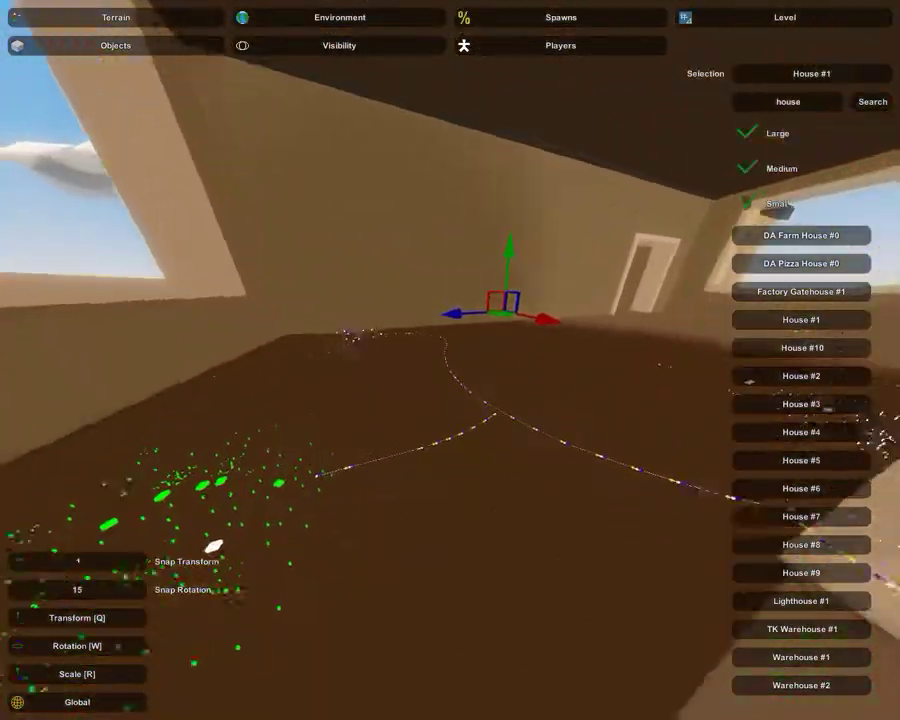
right_click_drag(450, 360, 480, 376)
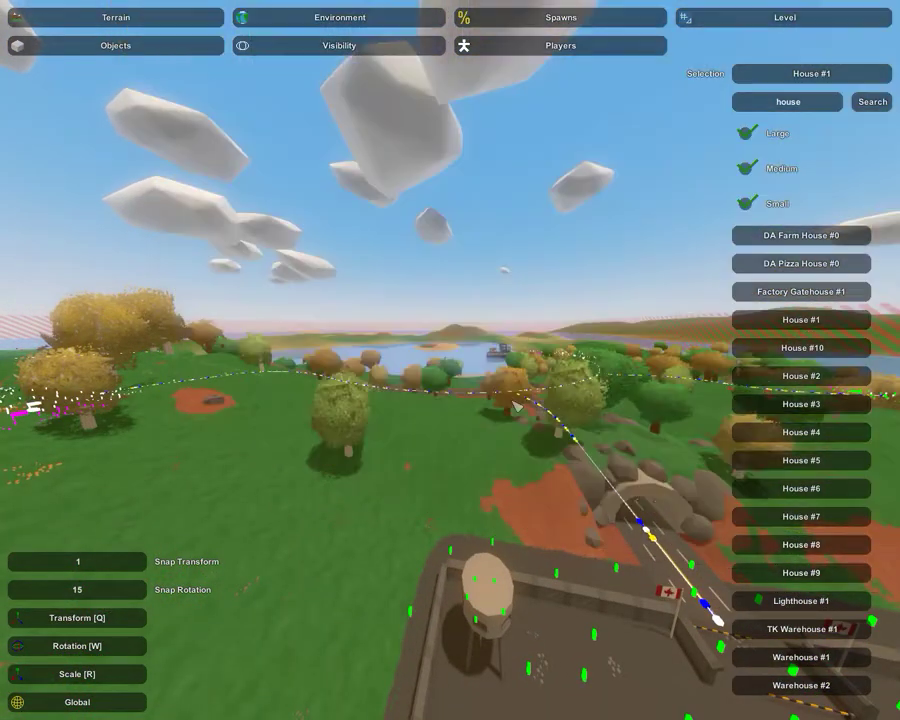
right_click_drag(480, 376, 440, 405)
mouse_move(452, 352)
right_mouse_down()
mouse_move(500, 408)
mouse_move(282, 229)
right_mouse_up()
left_click(156, 46)
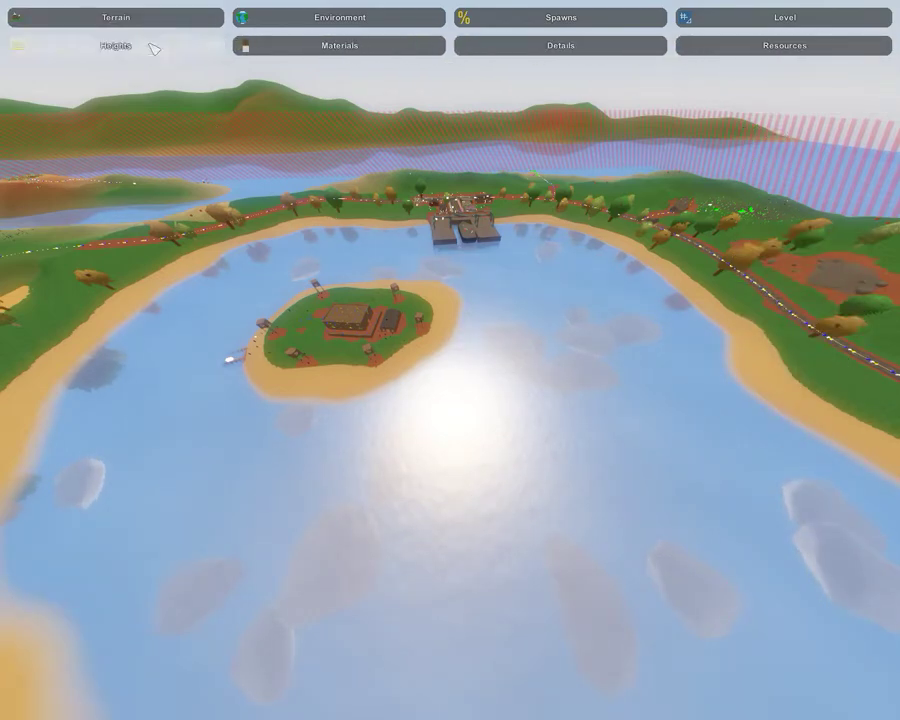
Open the Heights tools with a 0.13 brush height, hovering near the Lirik's Lyrics sign.
left_click(153, 46)
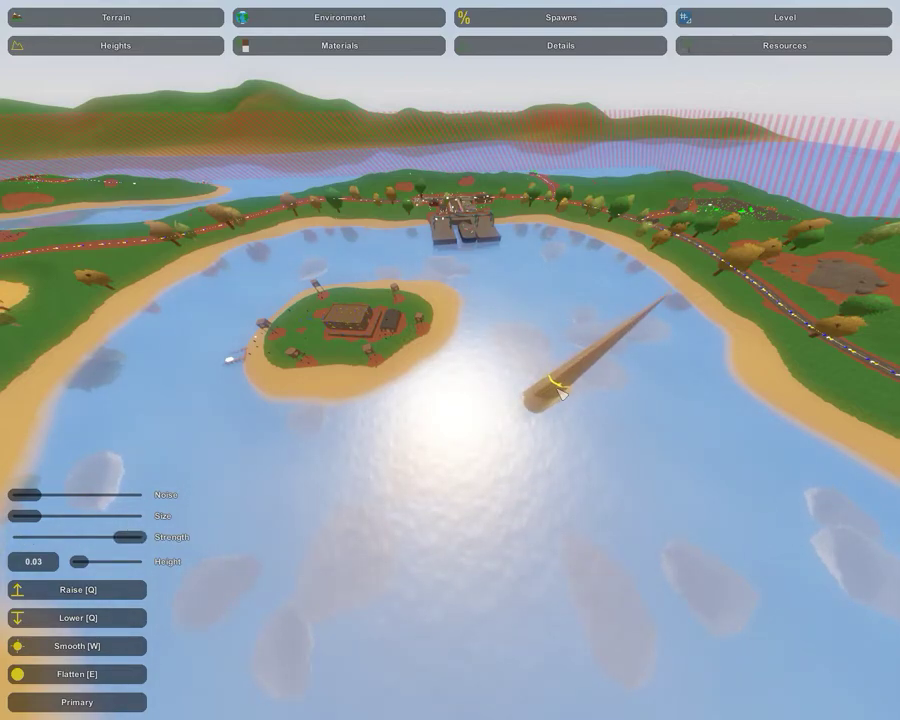
mouse_move(565, 390)
right_mouse_down()
mouse_move(383, 412)
mouse_move(455, 367)
mouse_move(124, 413)
right_mouse_up()
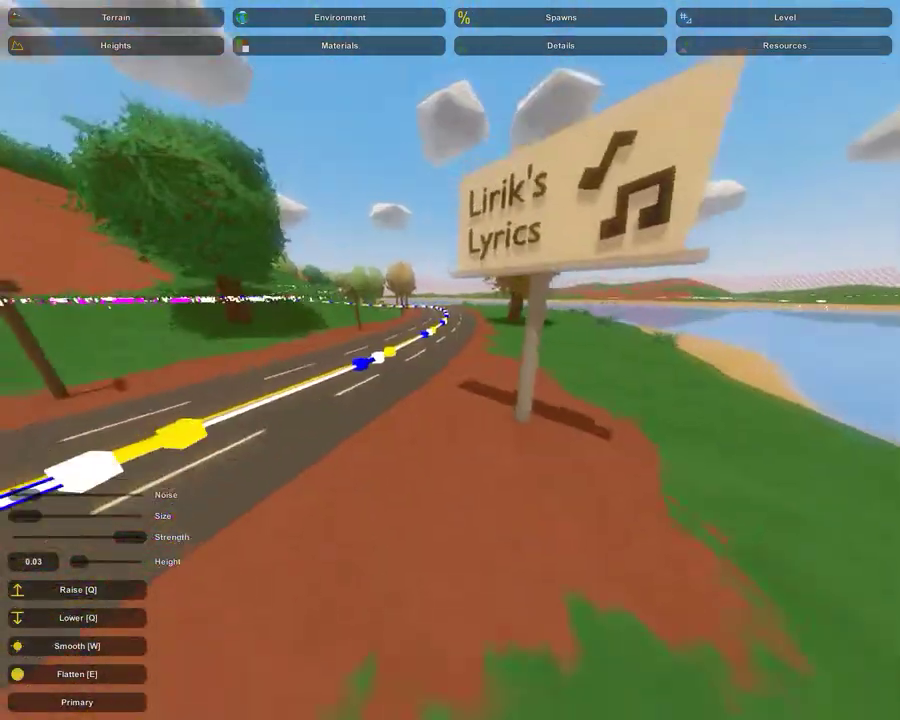
right_click_drag(124, 413, 473, 340)
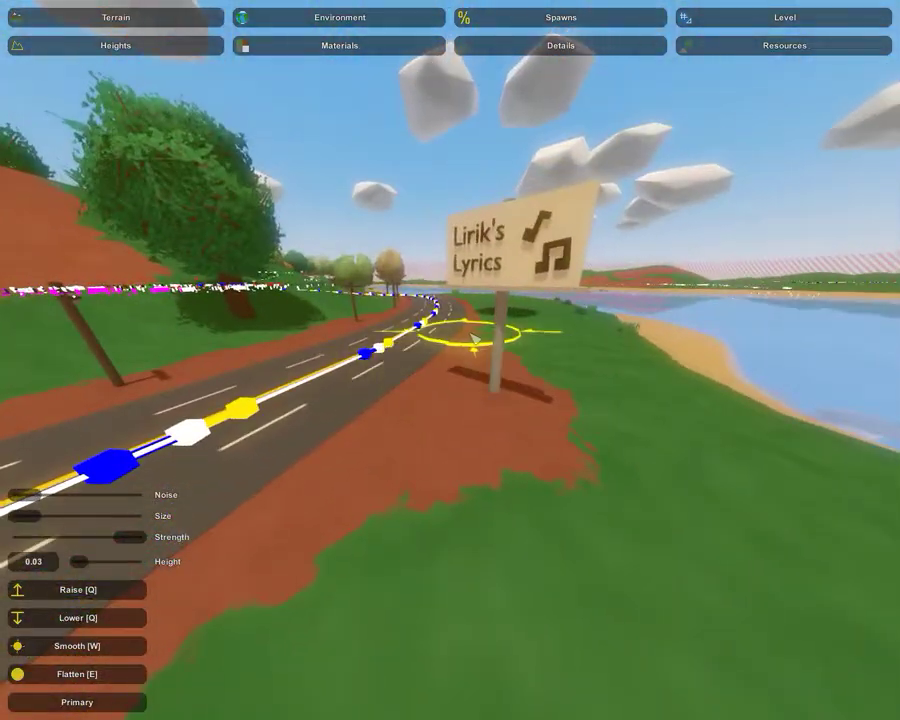
right_click_drag(495, 387, 515, 393)
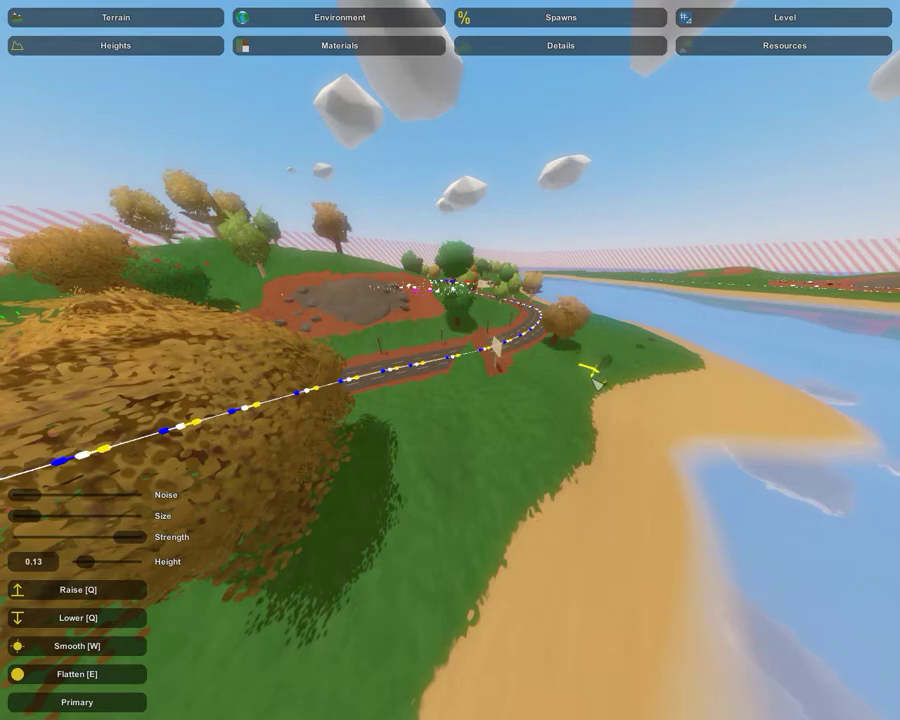
Raise a steep dirt mound beside the road next to the Lirik's Lyrics sign.
right_click_drag(590, 381, 473, 373)
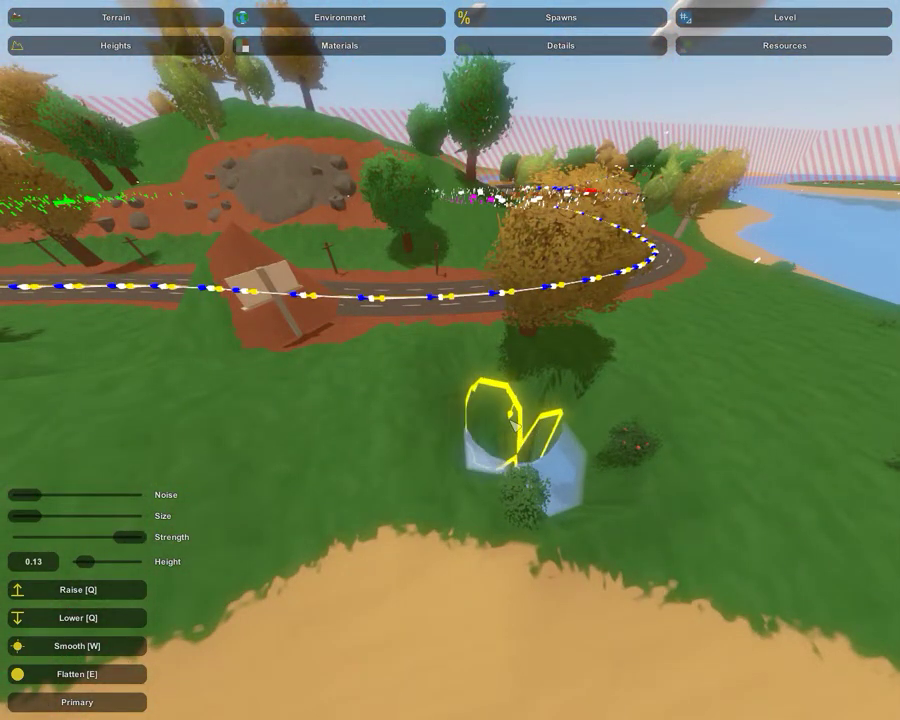
mouse_move(620, 452)
right_mouse_down()
mouse_move(480, 440)
mouse_move(455, 368)
right_mouse_up()
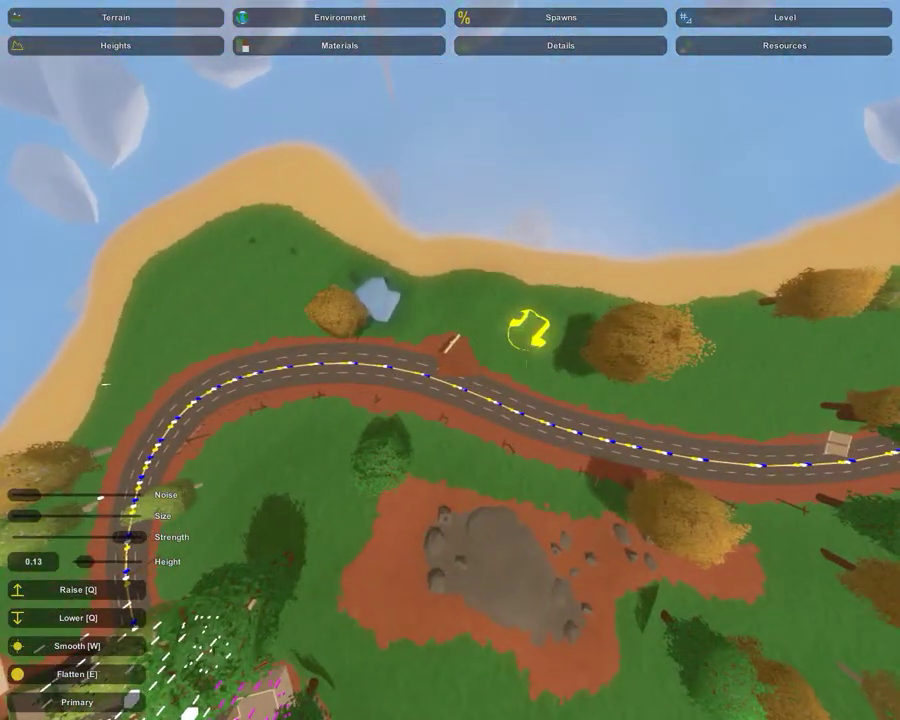
right_click_drag(455, 368, 455, 368)
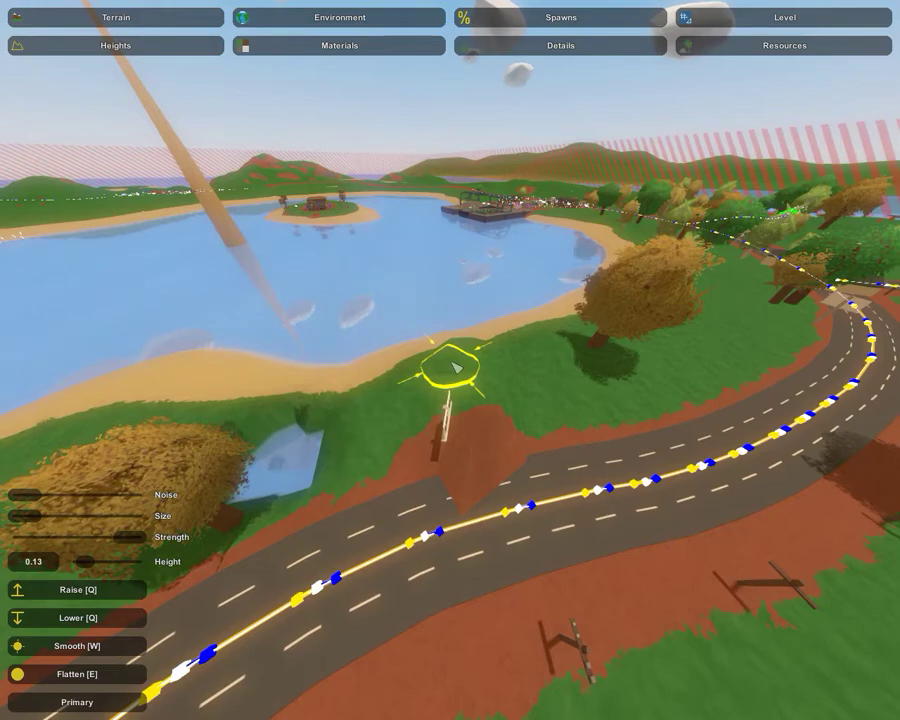